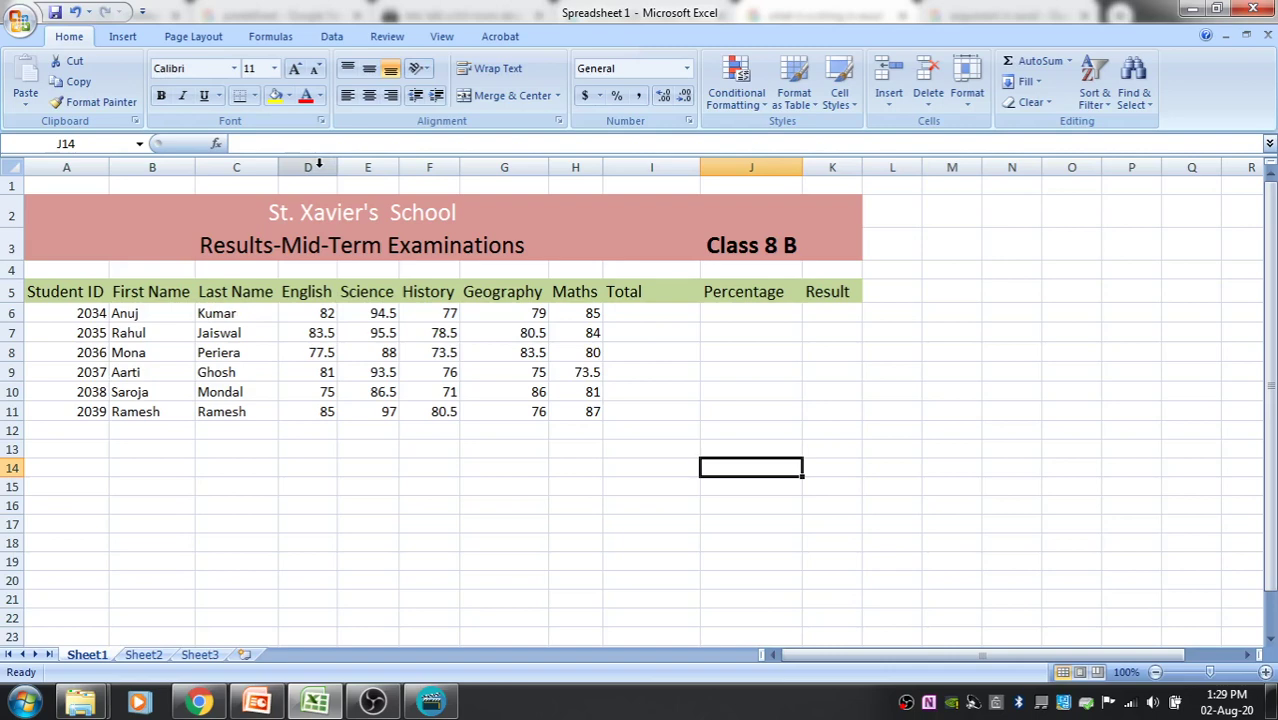
# Insert a column before English and enter the header Full Name in D5.
pyautogui.rightClick(319, 165)
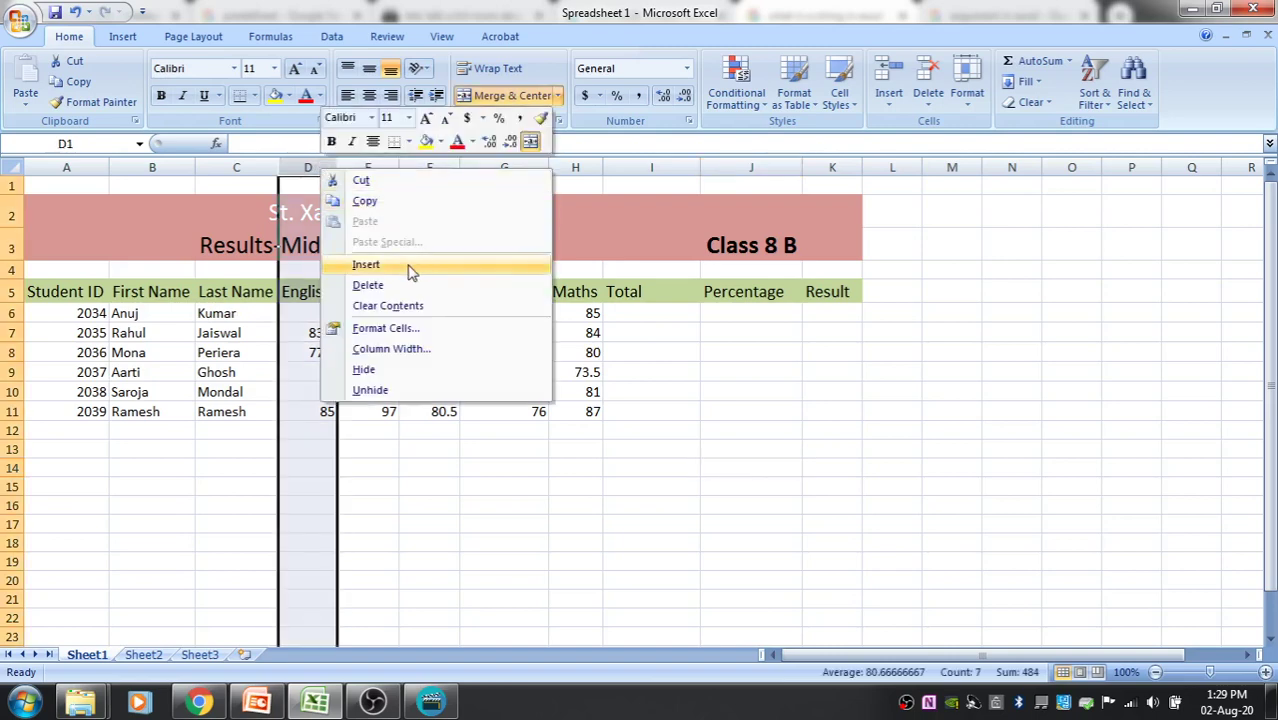
pyautogui.click(366, 265)
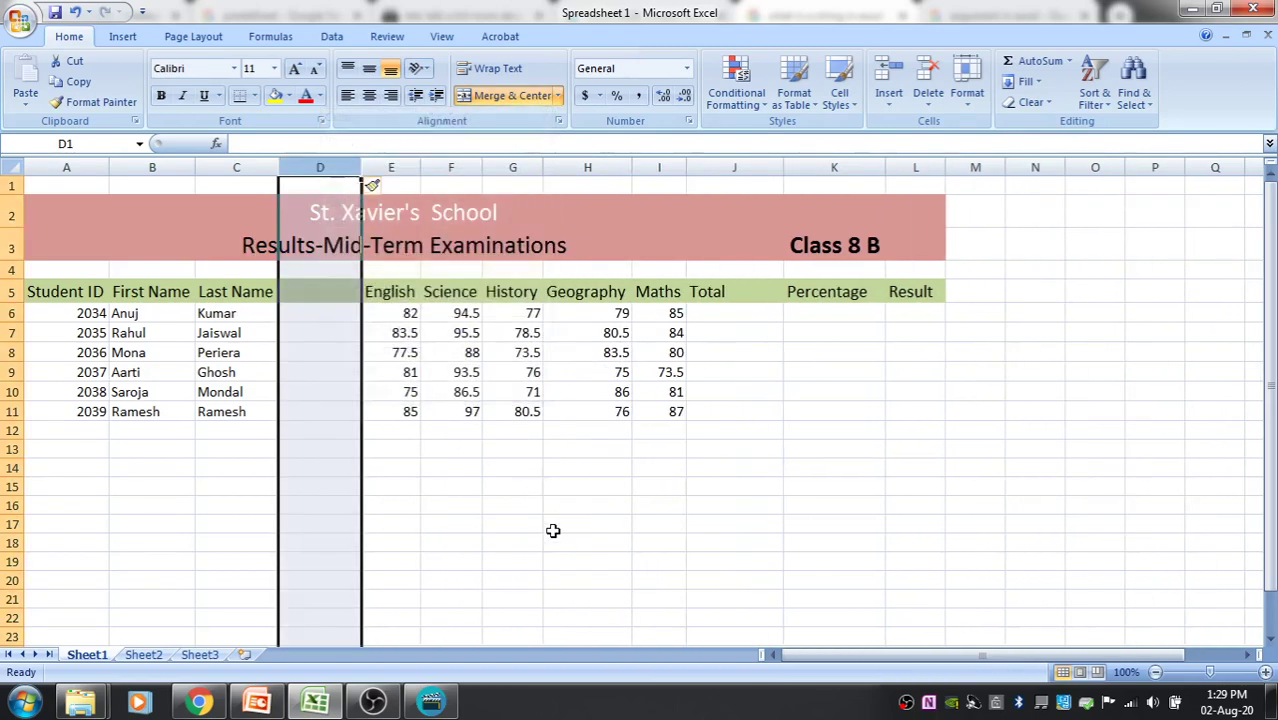
pyautogui.click(461, 487)
pyautogui.click(318, 292)
pyautogui.write('Full Name')
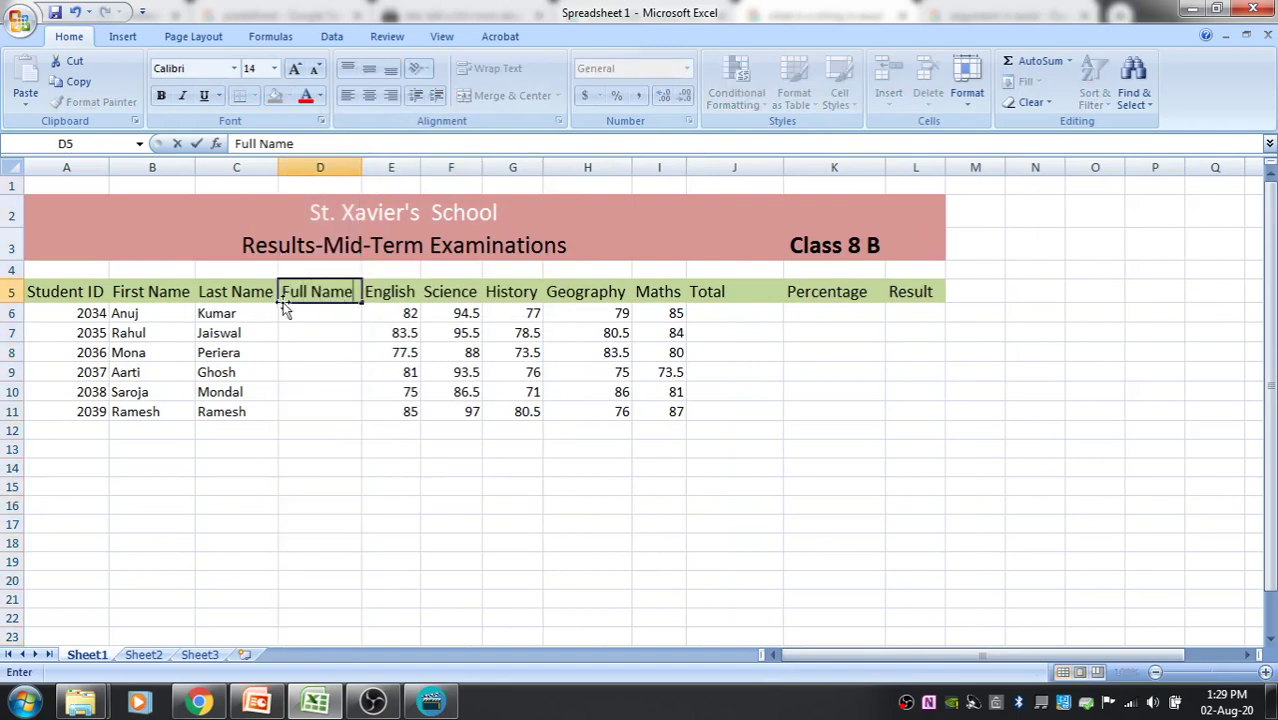
pyautogui.press('Return')
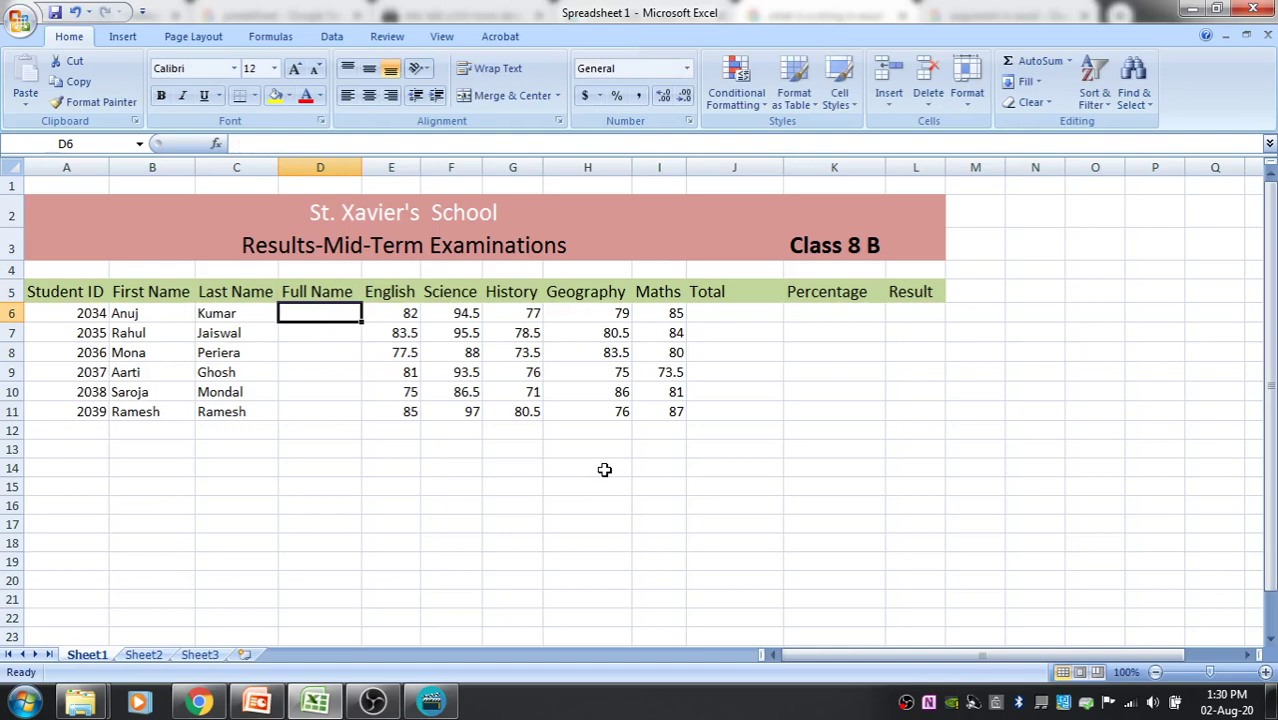
# Join the first and last name in D6 with the formula =B6&C6.
pyautogui.write('=')
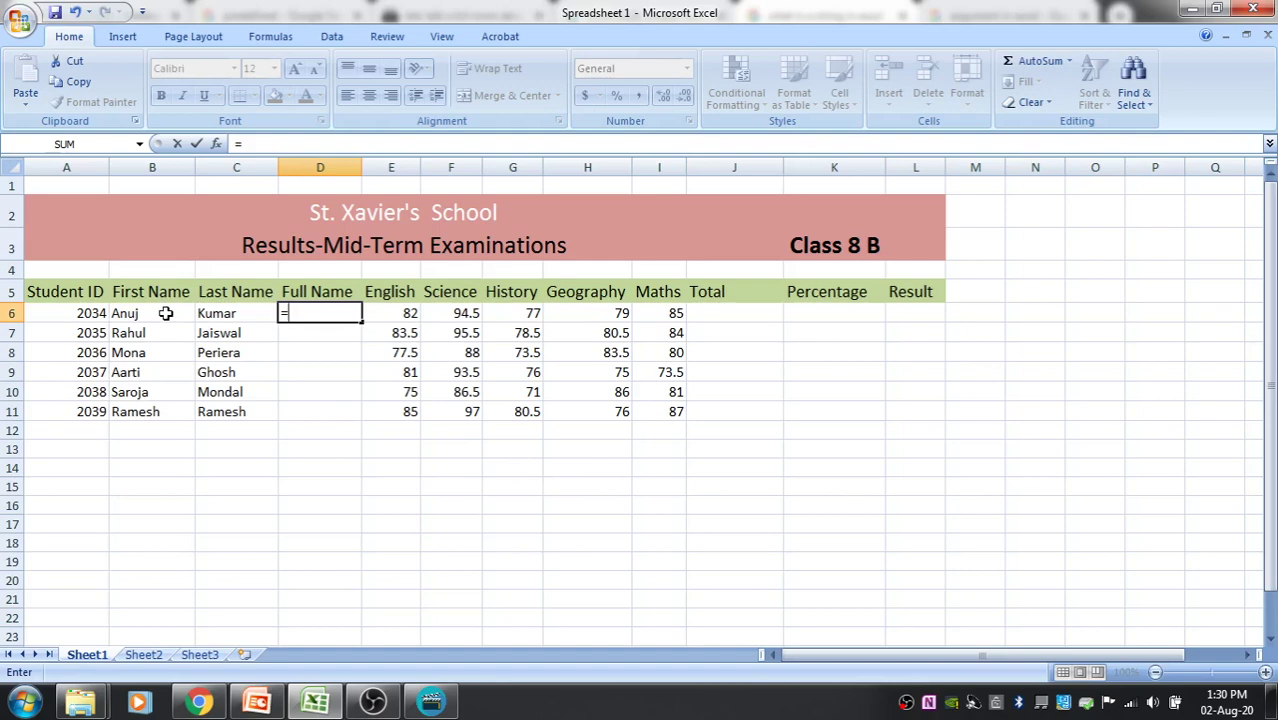
pyautogui.click(166, 313)
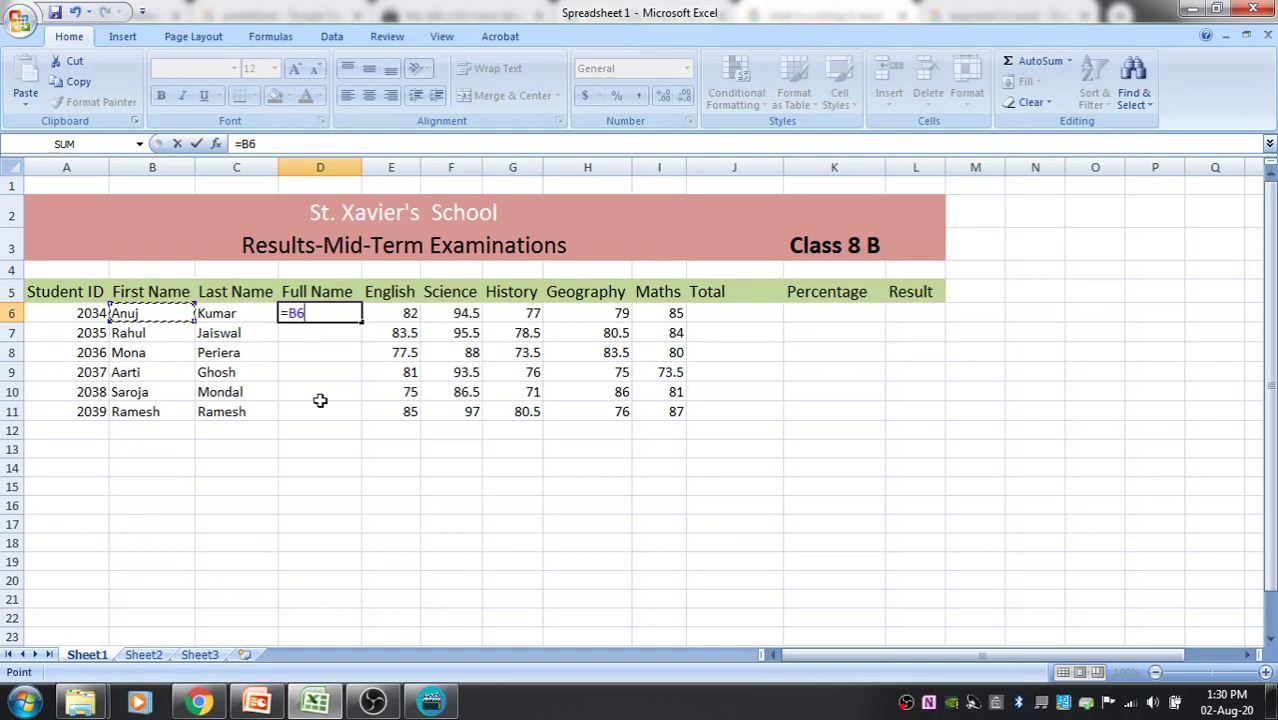
pyautogui.write('&')
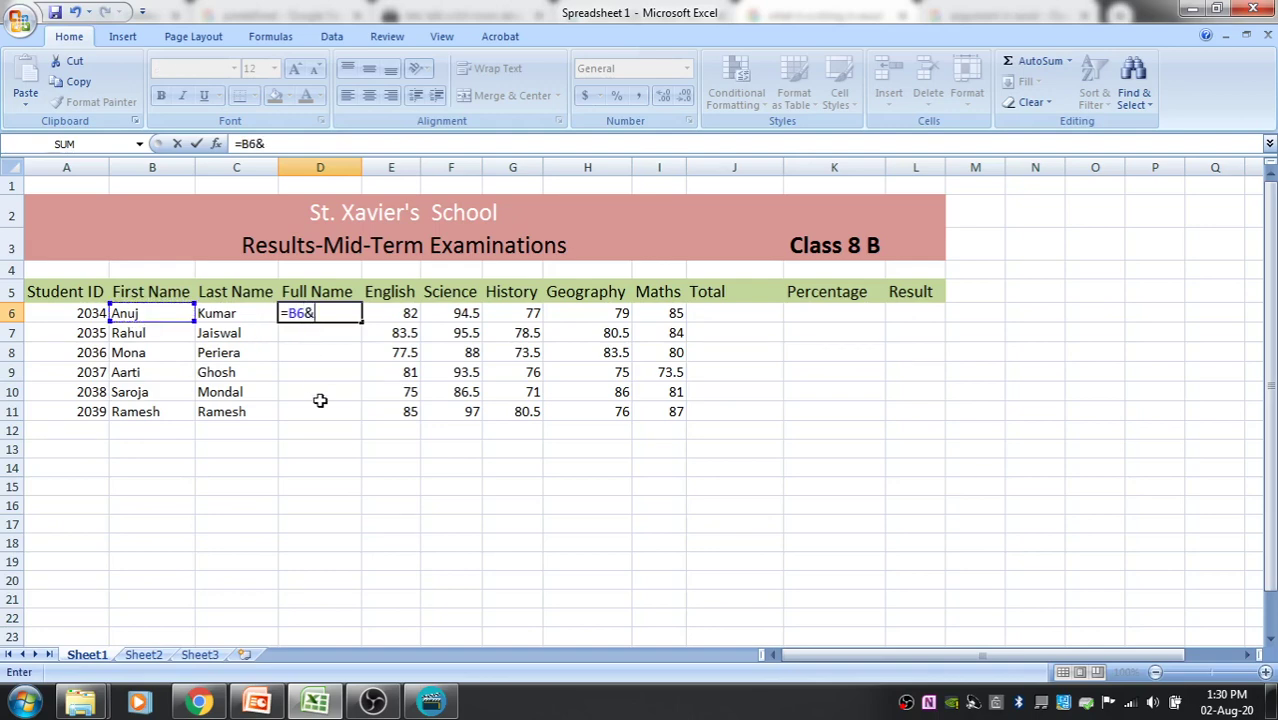
pyautogui.click(245, 318)
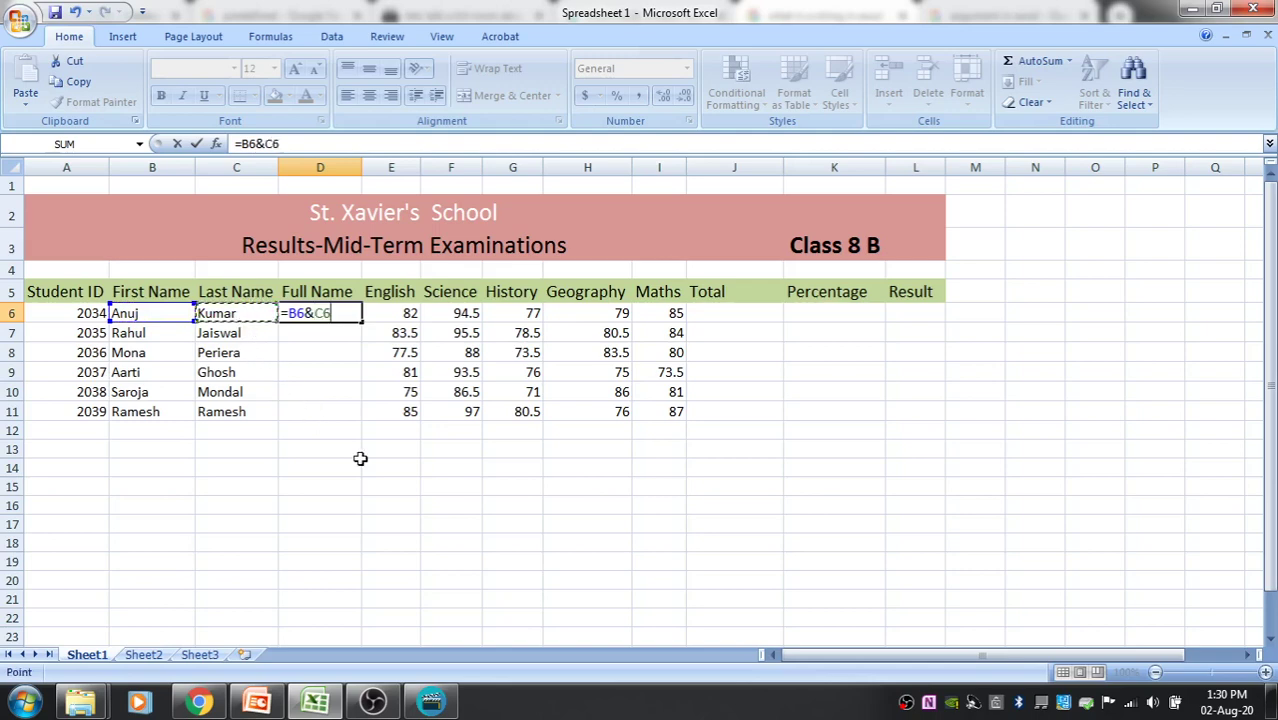
pyautogui.press('Return')
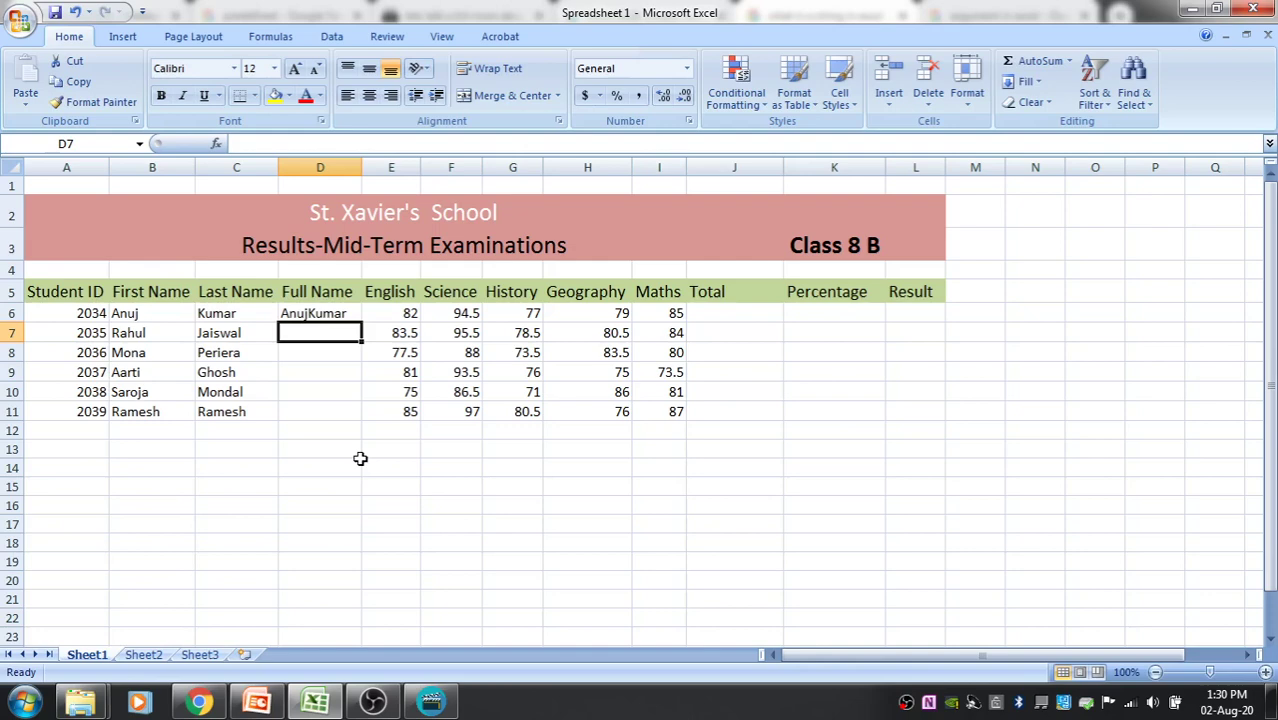
pyautogui.click(318, 313)
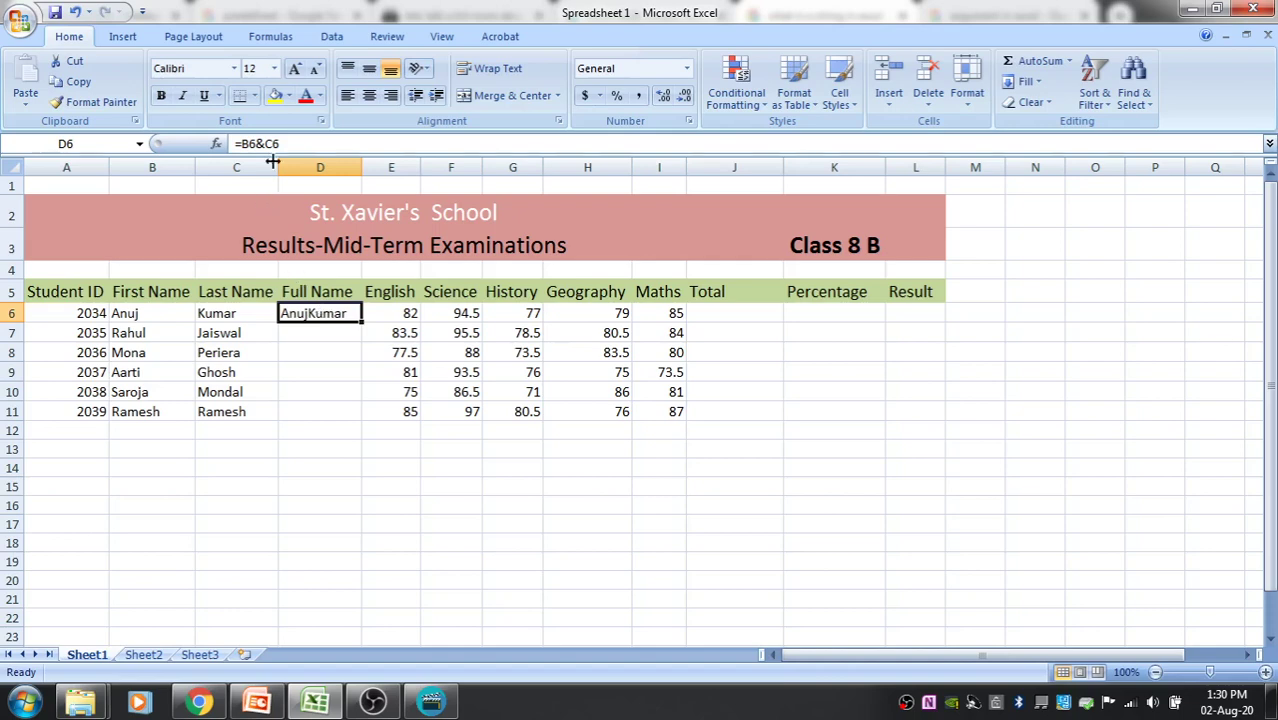
pyautogui.doubleClick(325, 314)
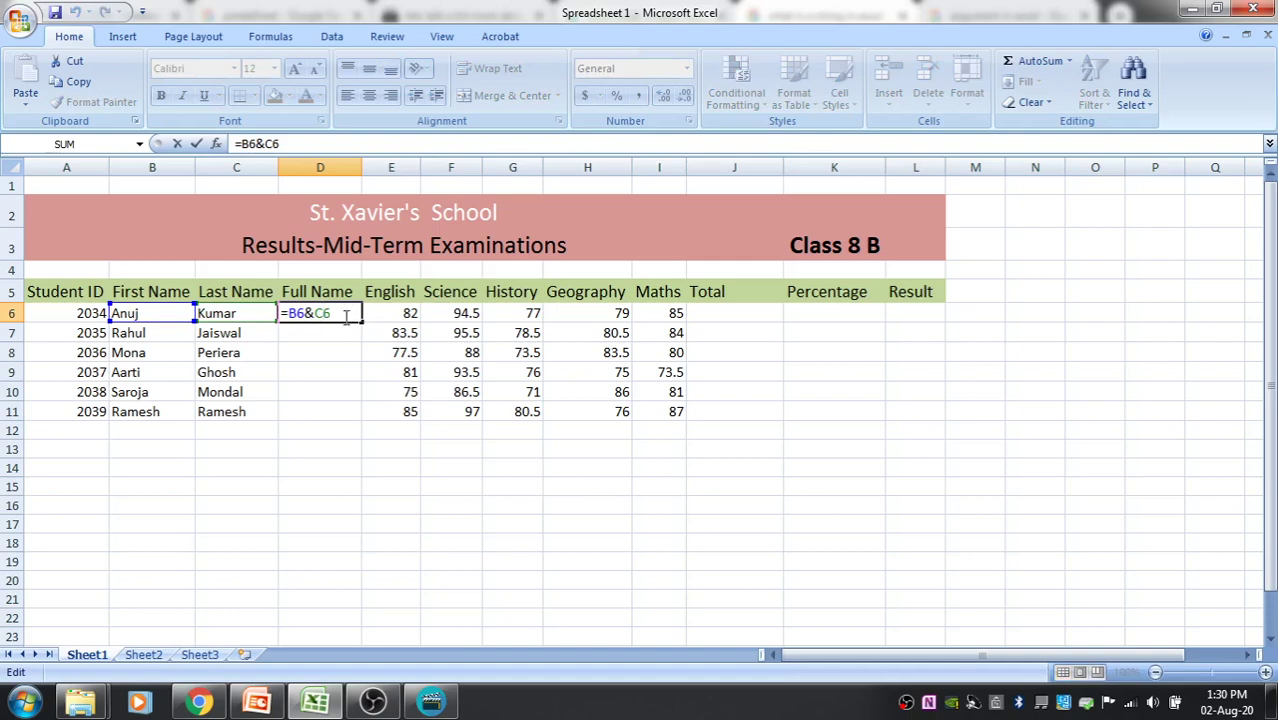
pyautogui.press('Escape')
pyautogui.click(334, 463)
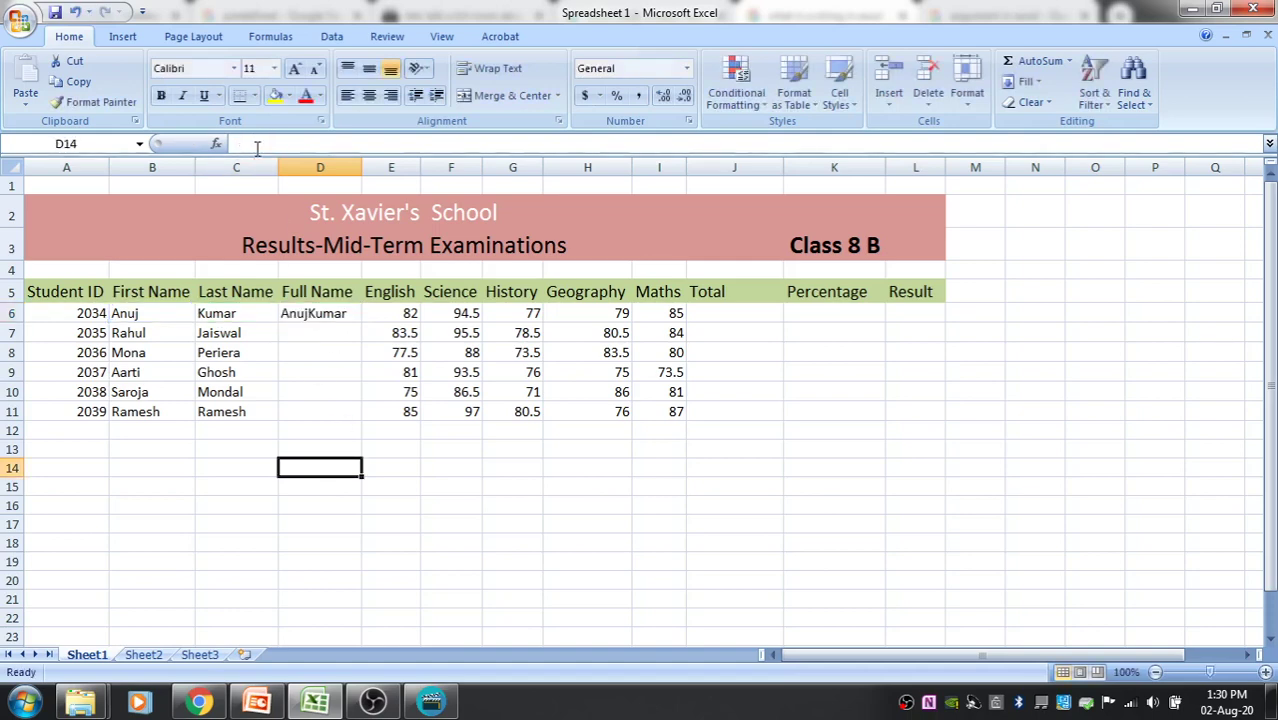
# Try to add an unquoted space to the D6 formula as =B6& &C6 and decline the proposed correction.
pyautogui.click(334, 314)
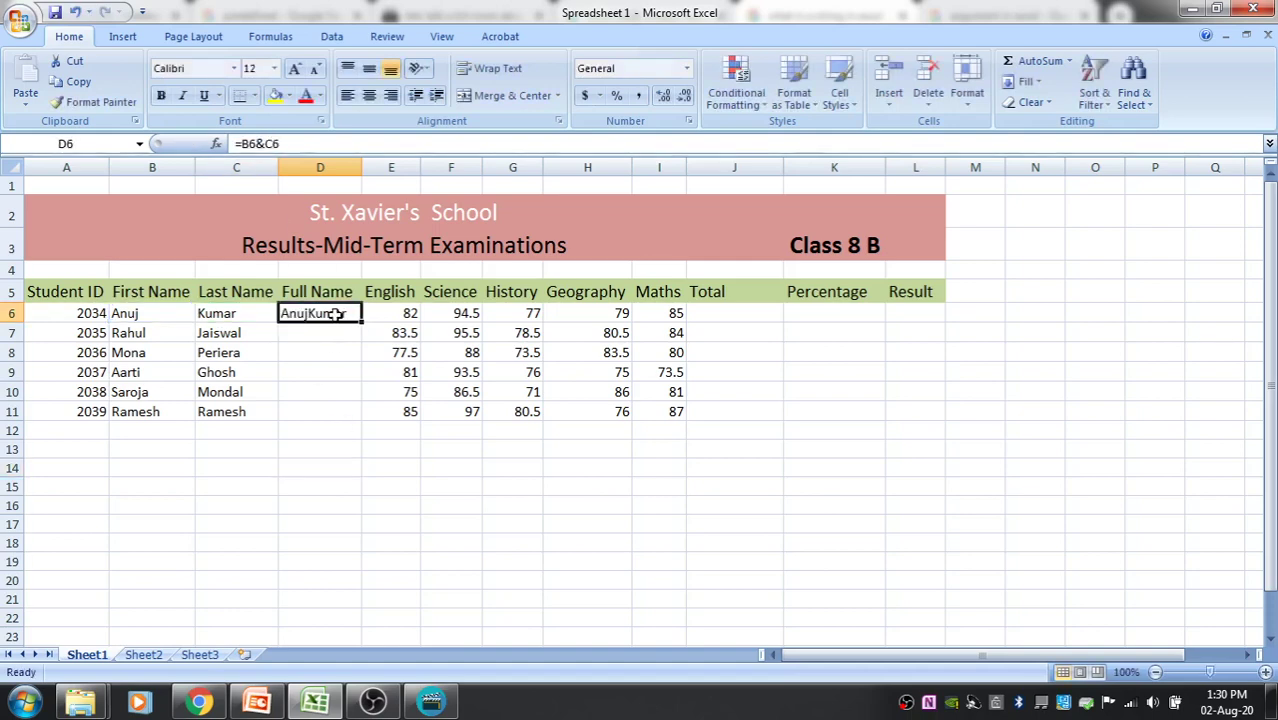
pyautogui.click(272, 144)
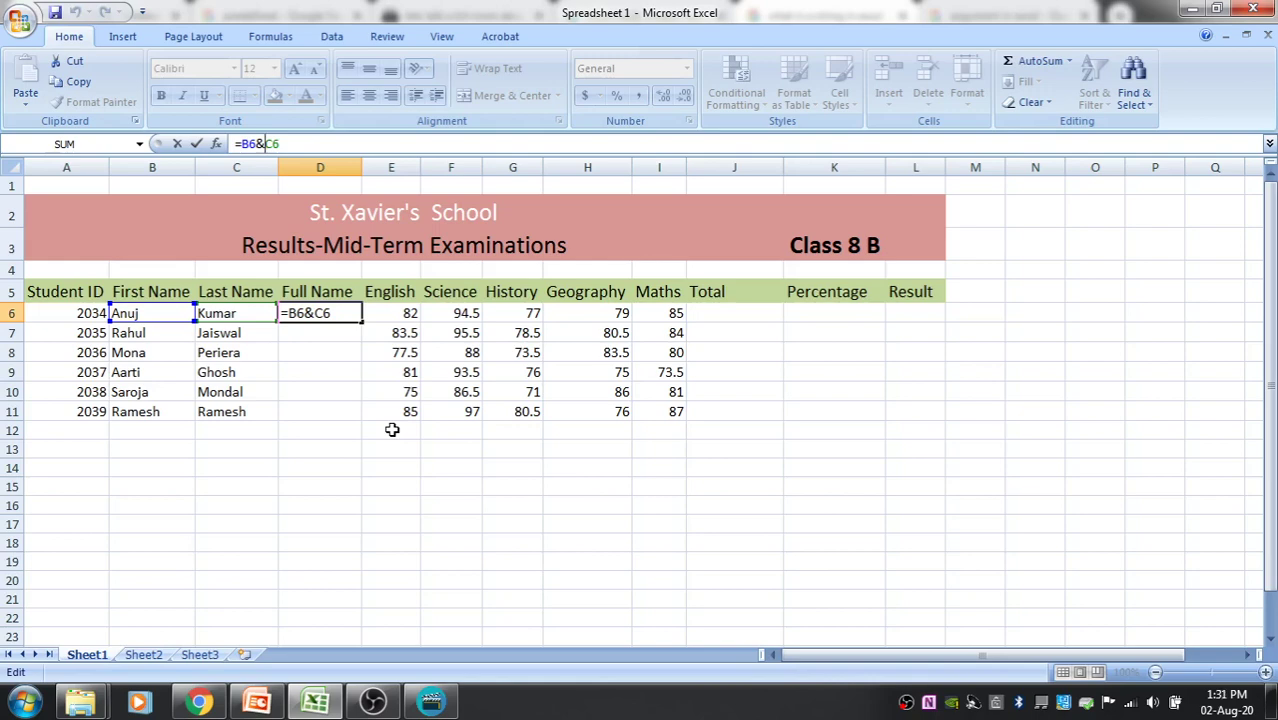
pyautogui.press('Left')
pyautogui.press('Left')
pyautogui.press('Left')
pyautogui.press('Left')
pyautogui.press('Right')
pyautogui.write('&')
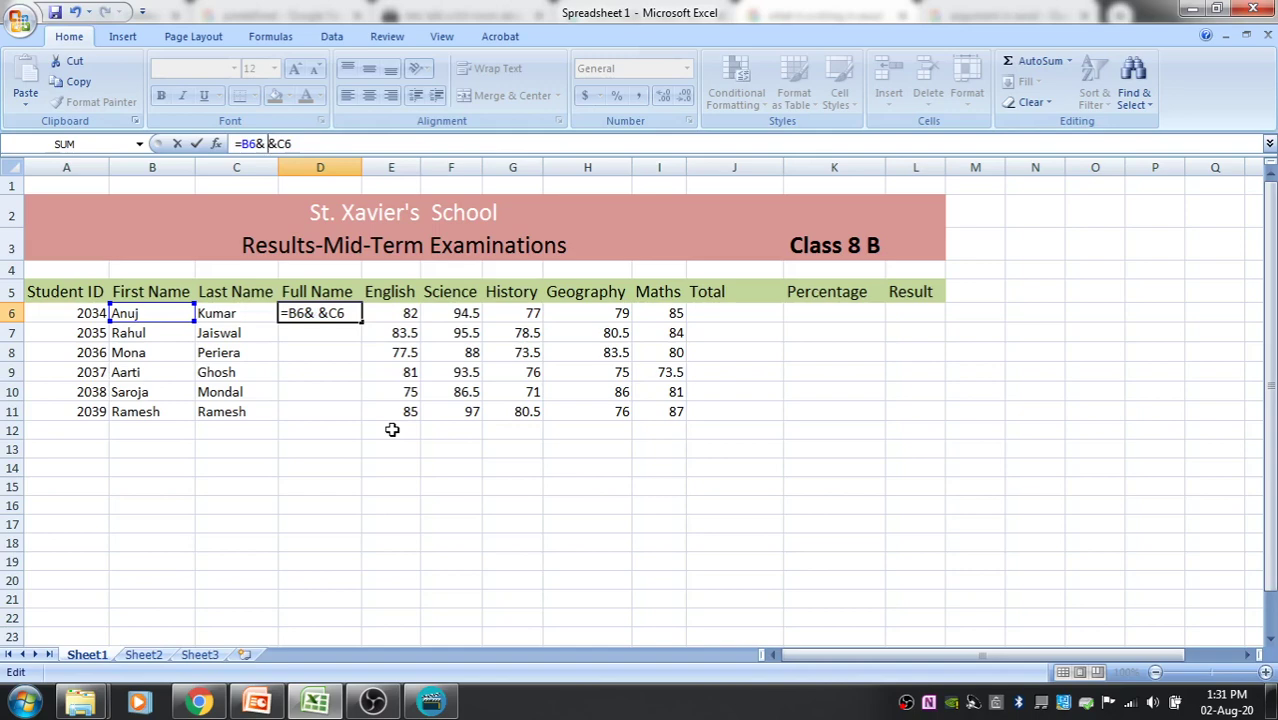
pyautogui.press('Return')
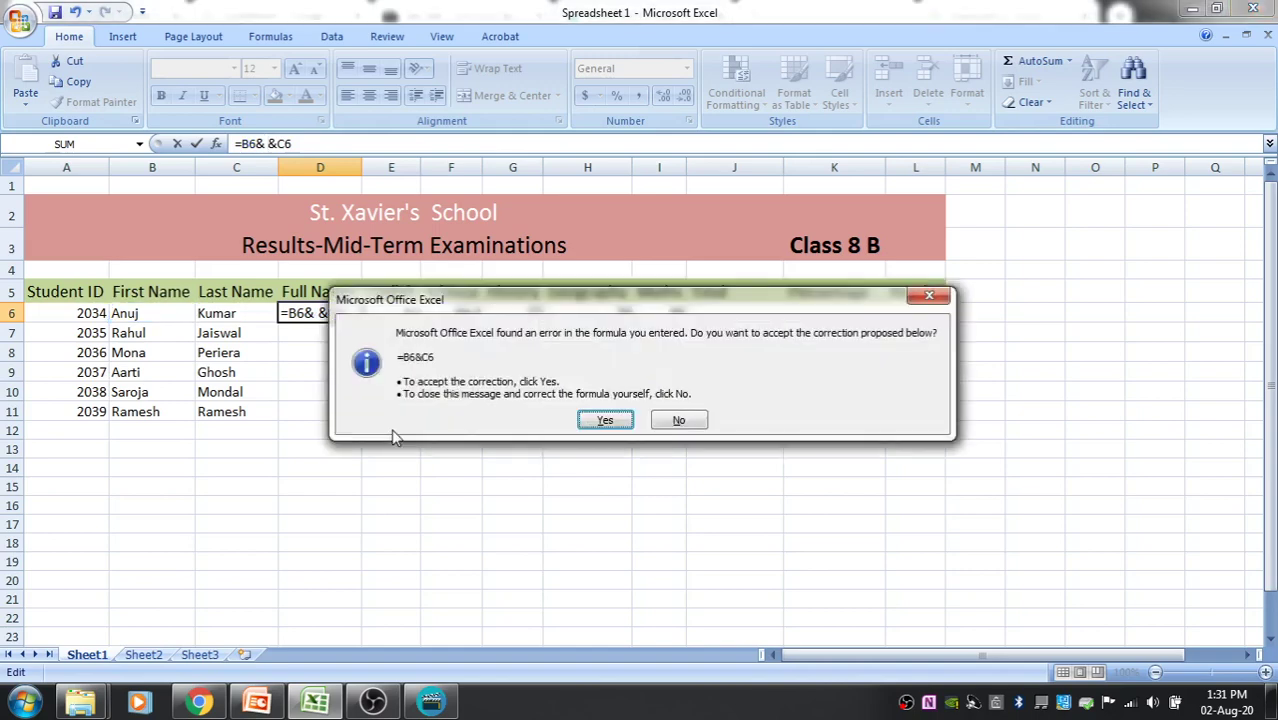
pyautogui.click(673, 421)
pyautogui.click(606, 412)
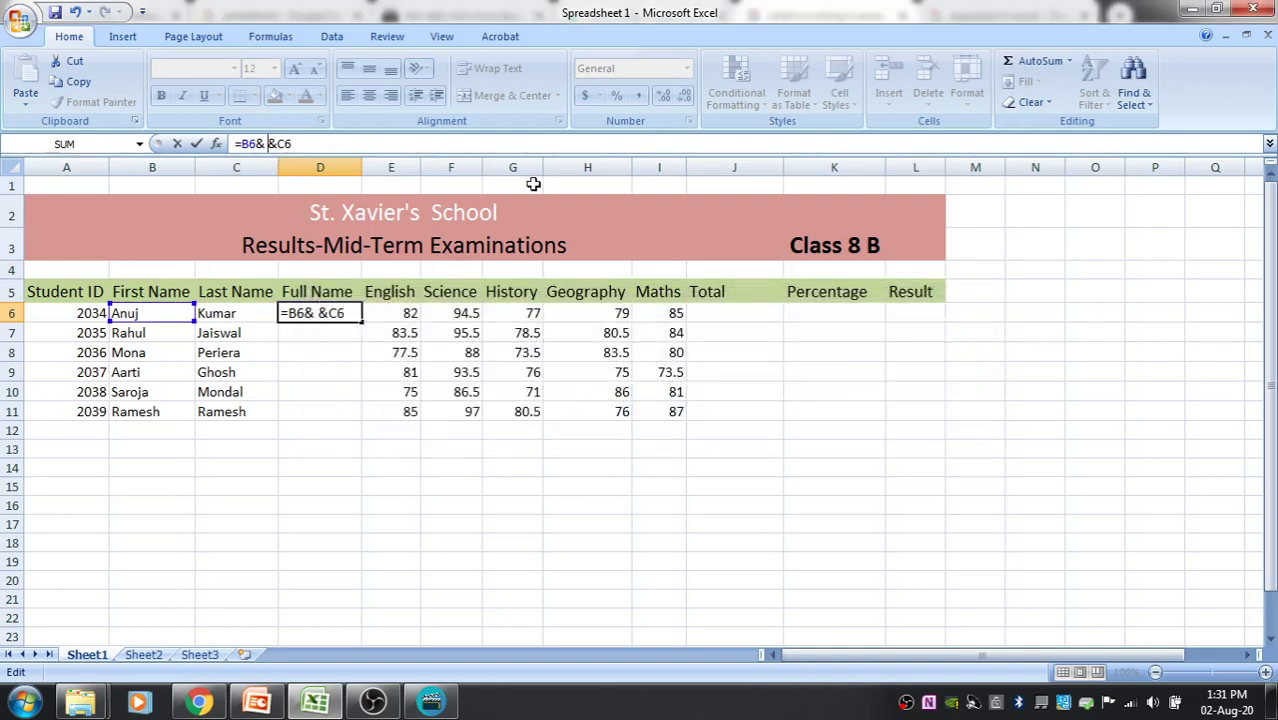
# Correct the D6 formula to =B6&" "&C6 so a quoted space separates the first and last name.
pyautogui.press('BackSpace')
pyautogui.write('" "')
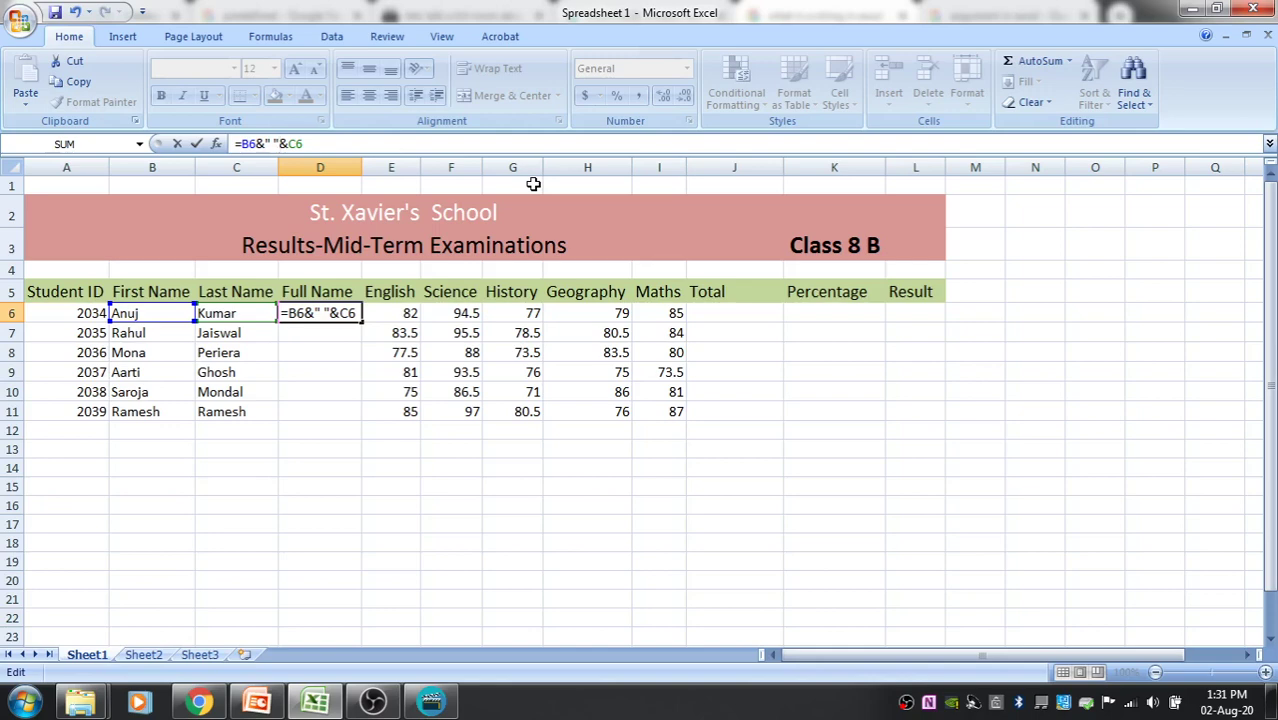
pyautogui.press('Left')
pyautogui.press('Left')
pyautogui.press('Left')
pyautogui.press('Left')
pyautogui.press('Left')
pyautogui.press('Right')
pyautogui.press('Right')
pyautogui.press('Right')
pyautogui.press('Right')
pyautogui.press('Right')
pyautogui.press('Right')
pyautogui.press('Right')
pyautogui.press('Right')
pyautogui.press('Return')
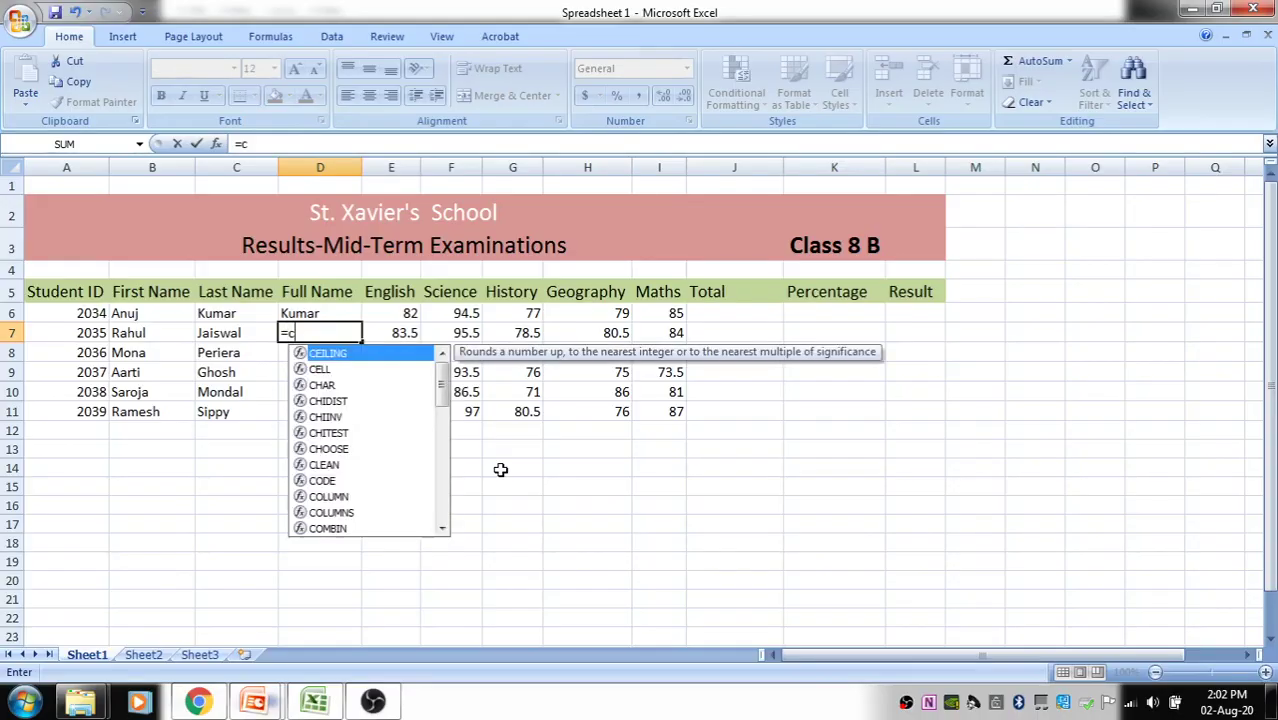
# Join the first and last name in D7 with the formula =CONCATENATE(B7,C7).
pyautogui.write('o')
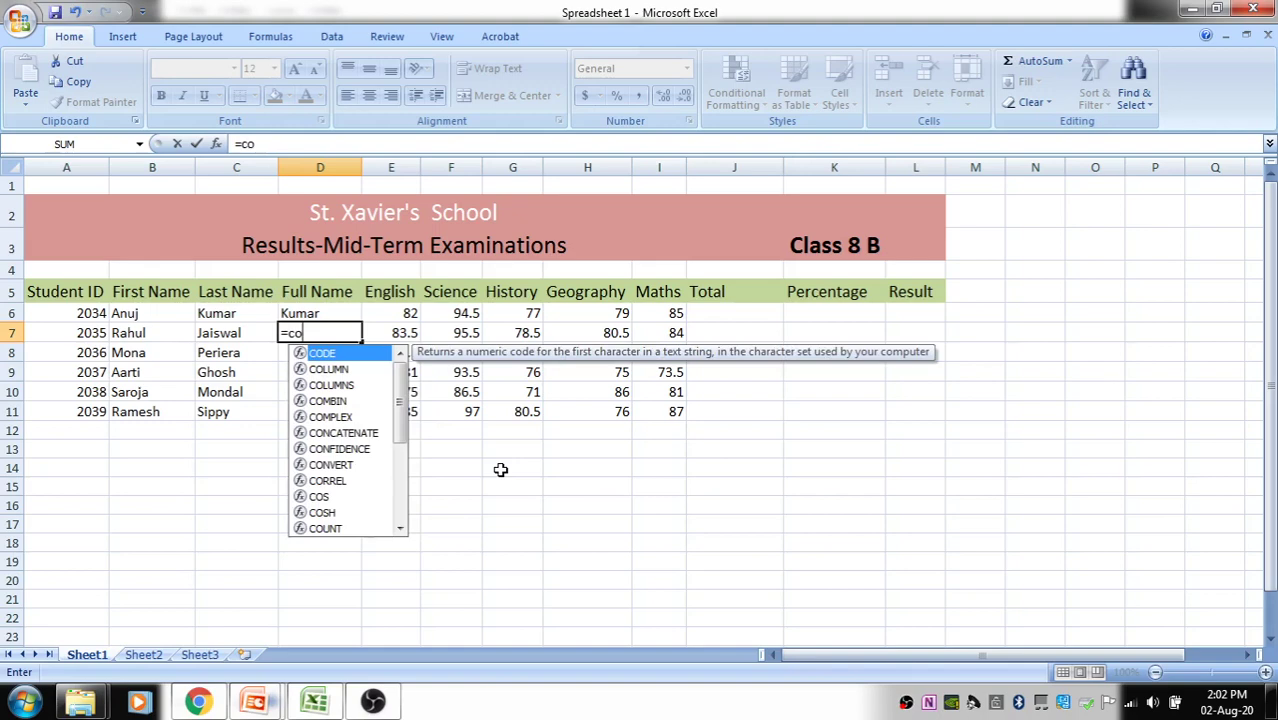
pyautogui.write('nc')
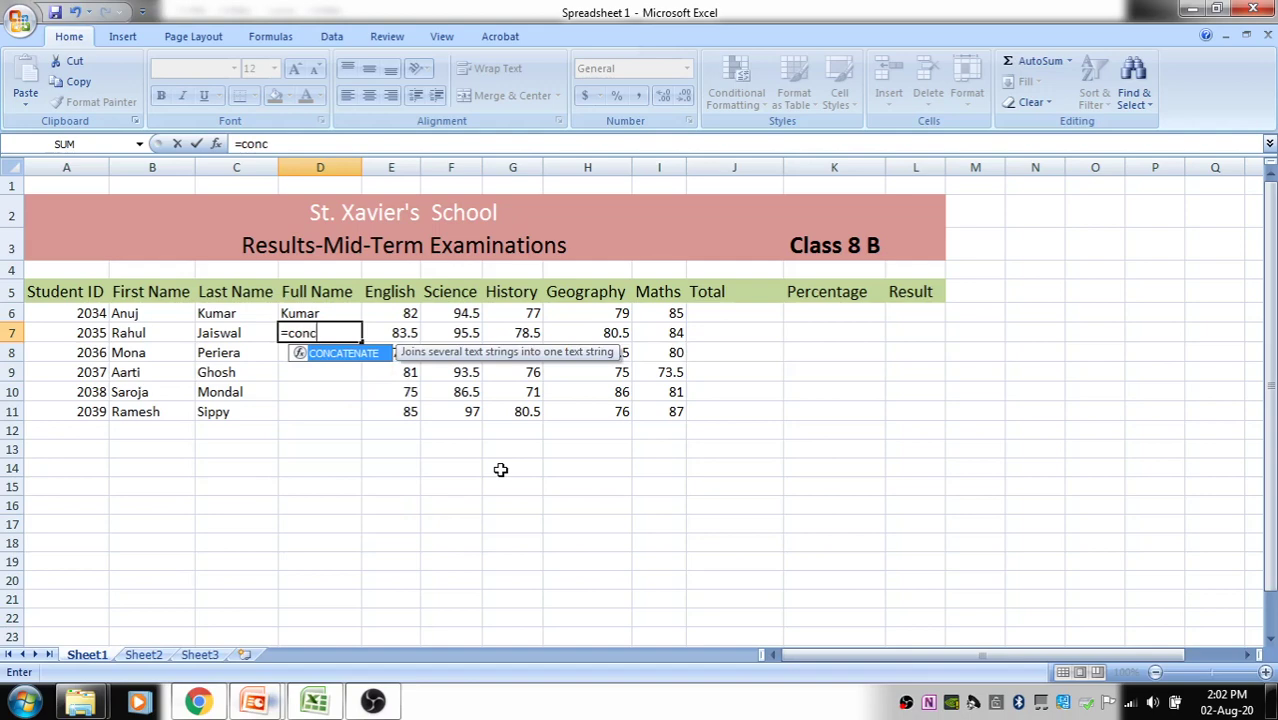
pyautogui.press('Tab')
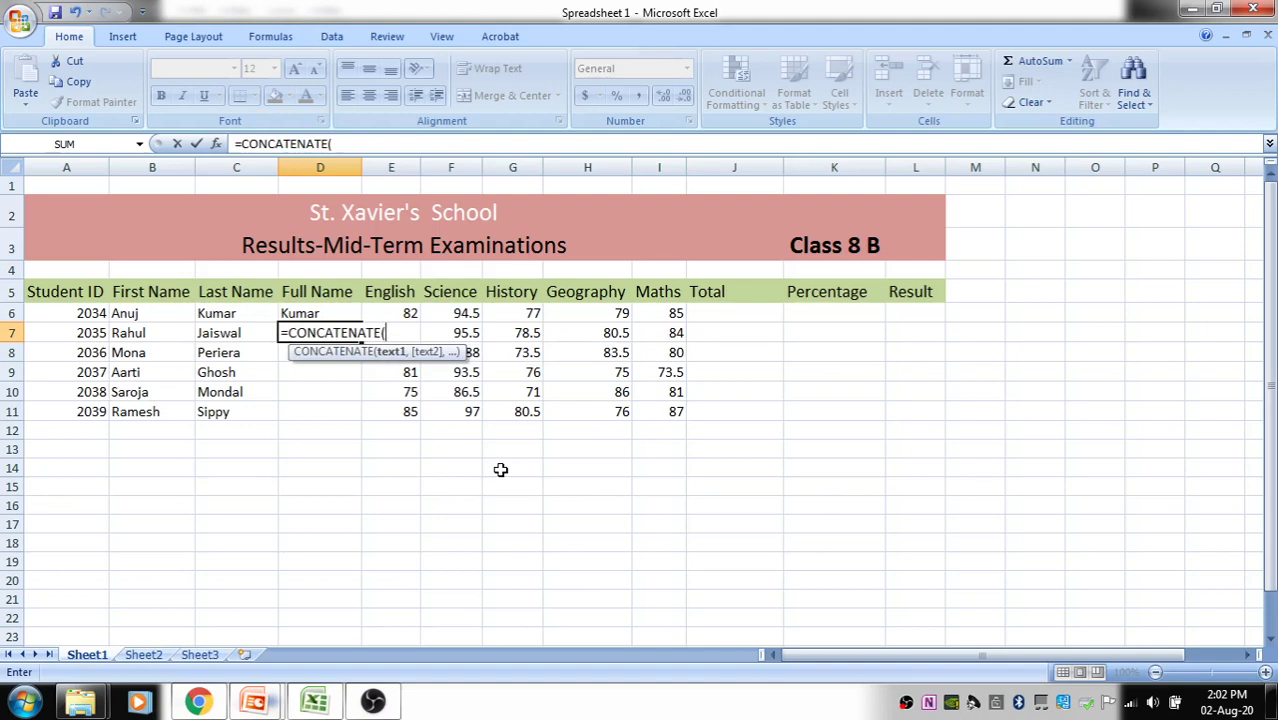
pyautogui.click(128, 333)
pyautogui.write(',')
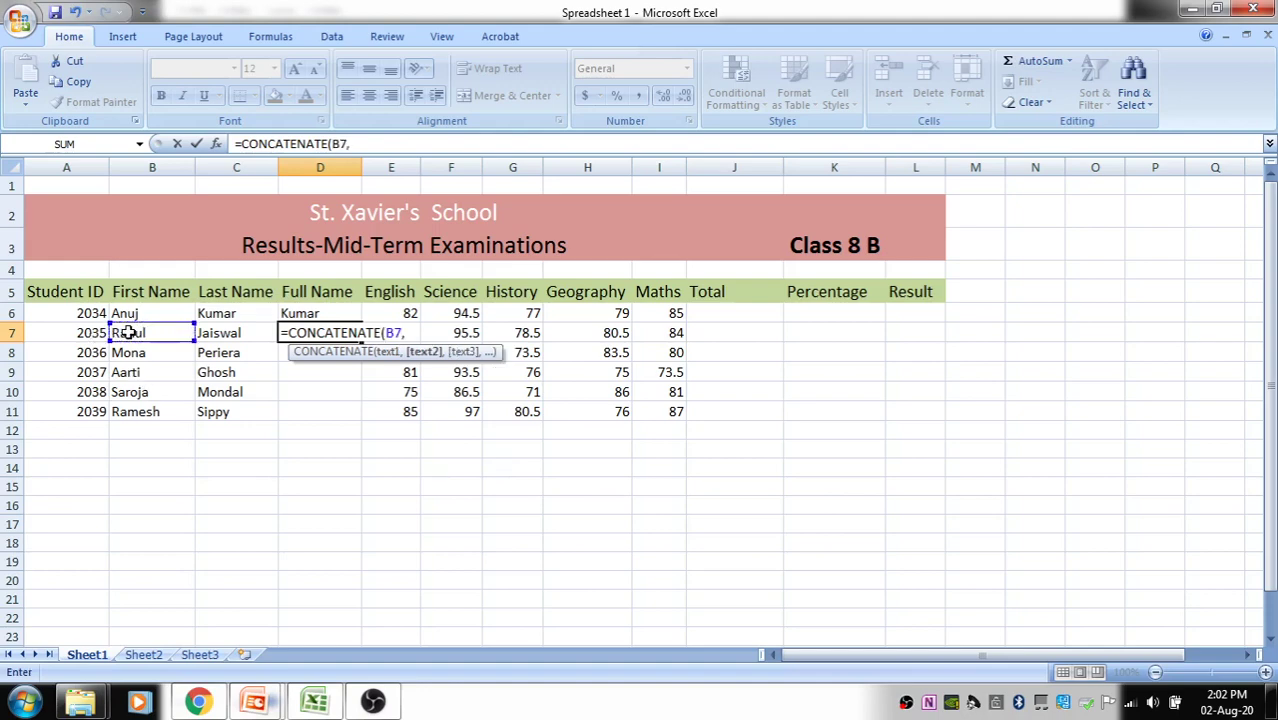
pyautogui.click(228, 339)
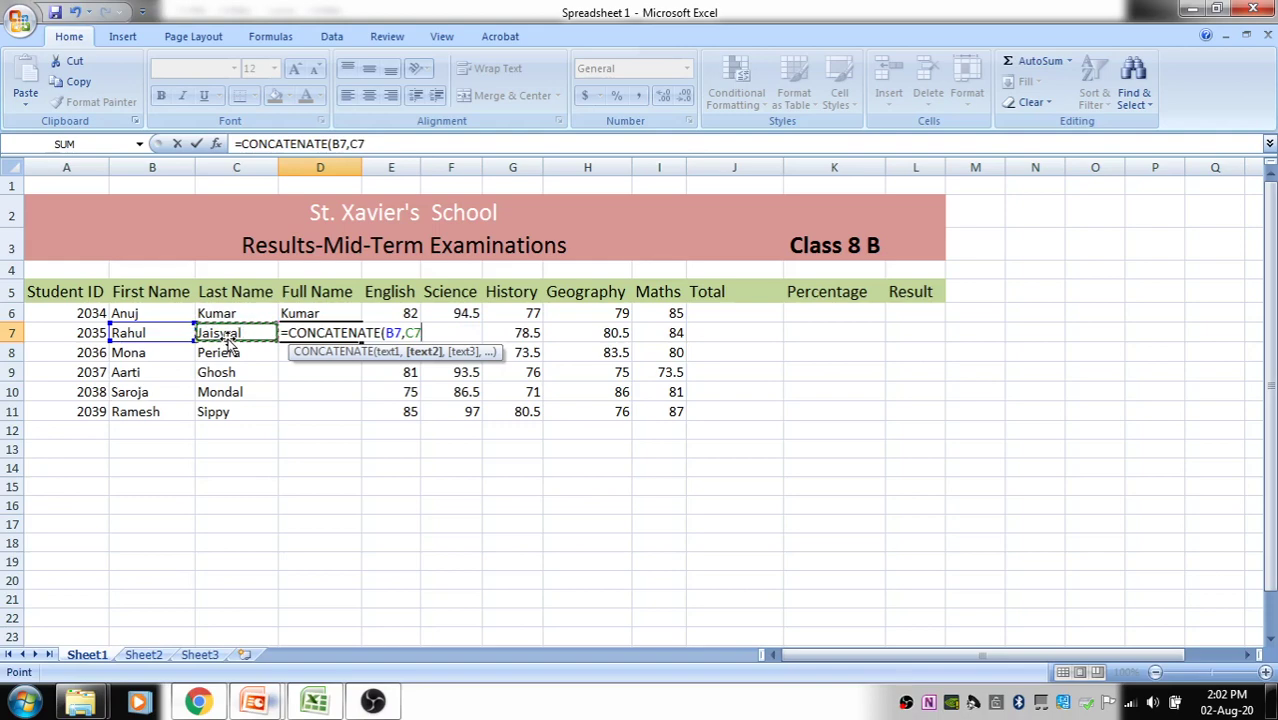
pyautogui.write(')')
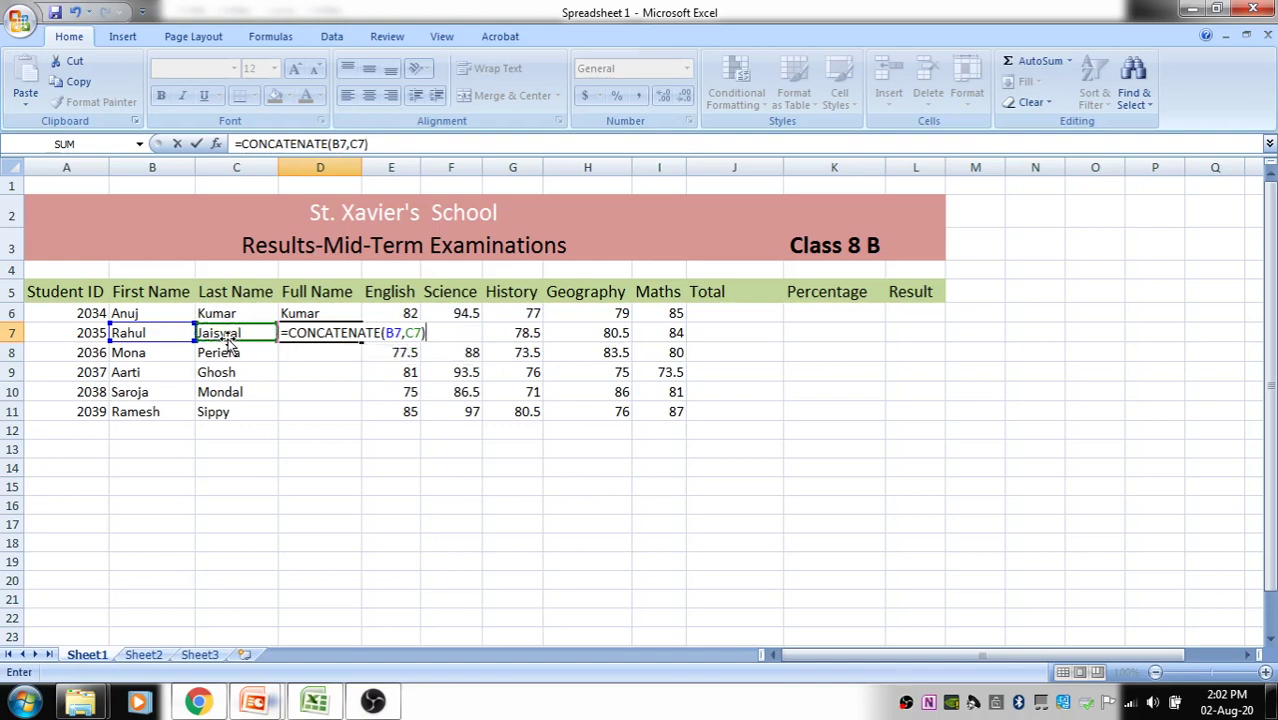
pyautogui.press('Return')
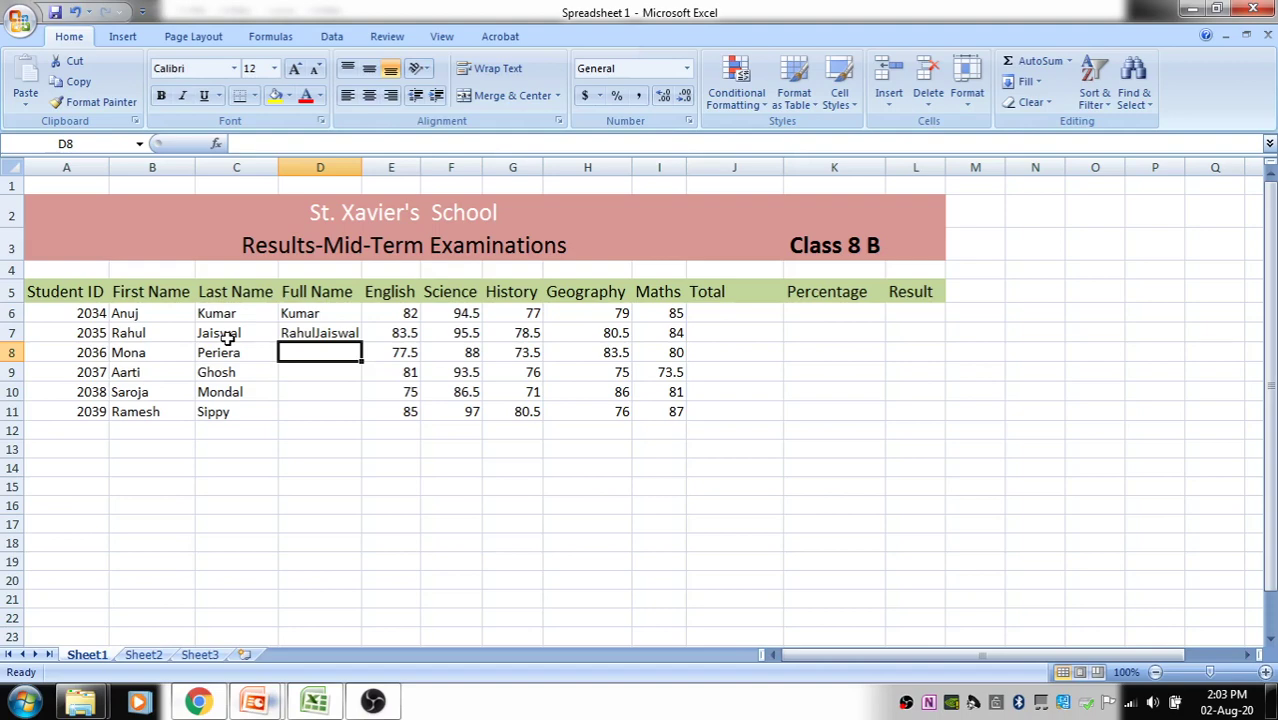
# Add a quoted space as the second argument in D7, making the formula =CONCATENATE(B7," ",C7).
pyautogui.click(335, 334)
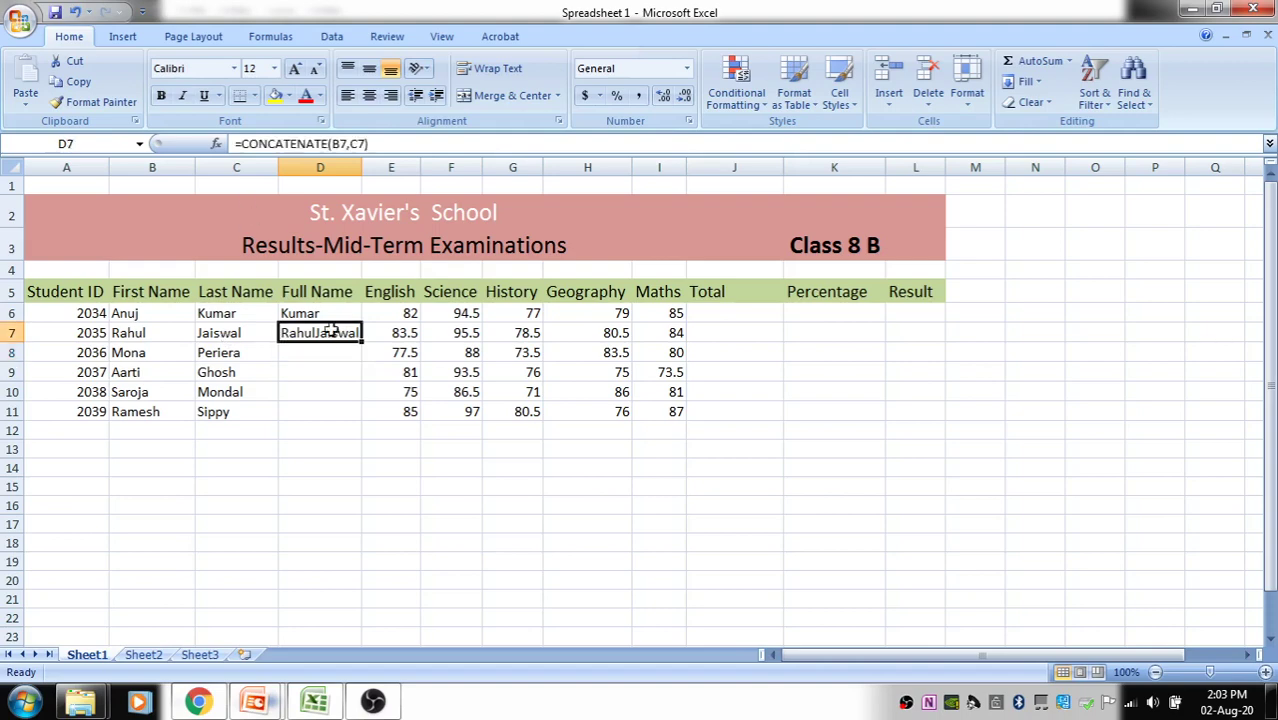
pyautogui.click(316, 144)
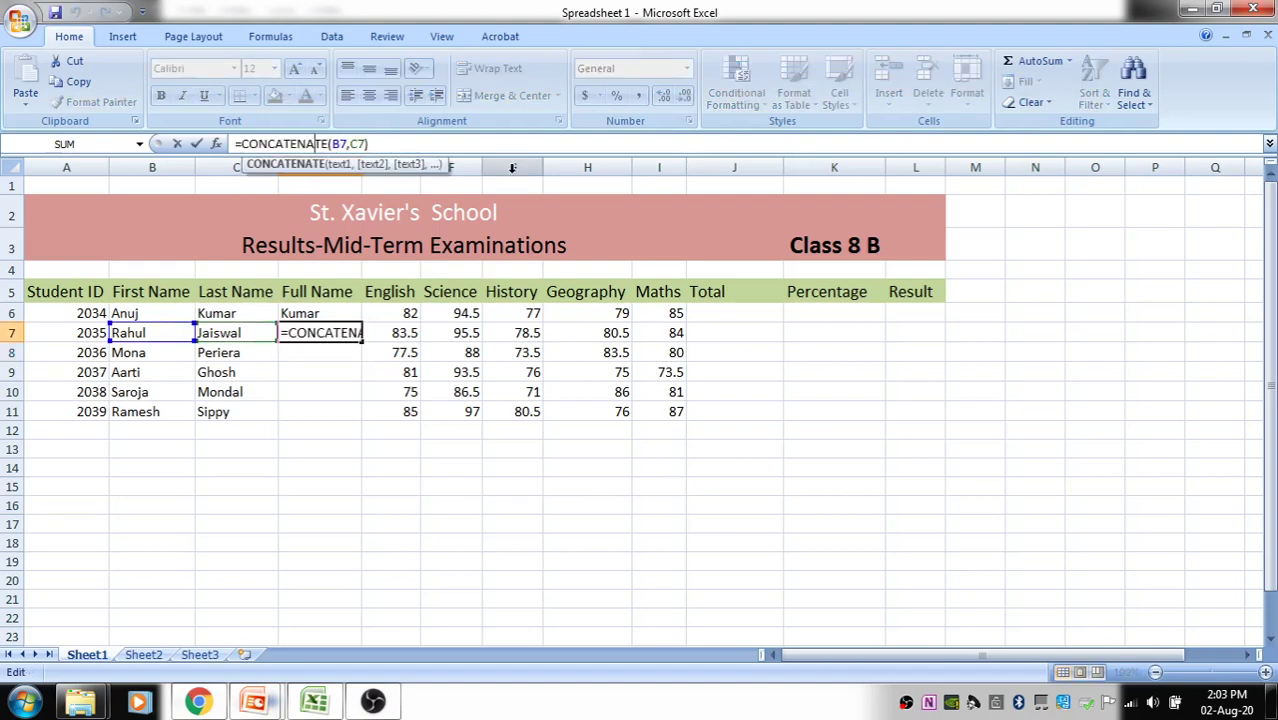
pyautogui.press('Right')
pyautogui.press('Right')
pyautogui.press('Right')
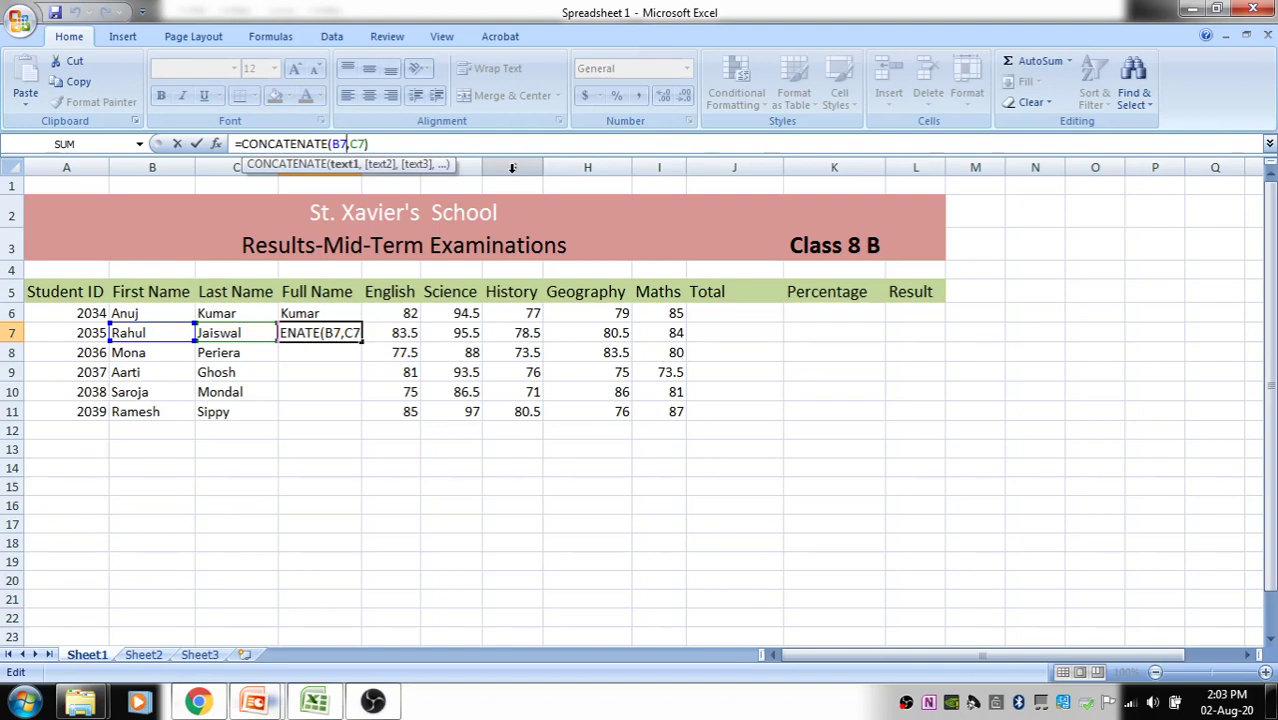
pyautogui.write(',')
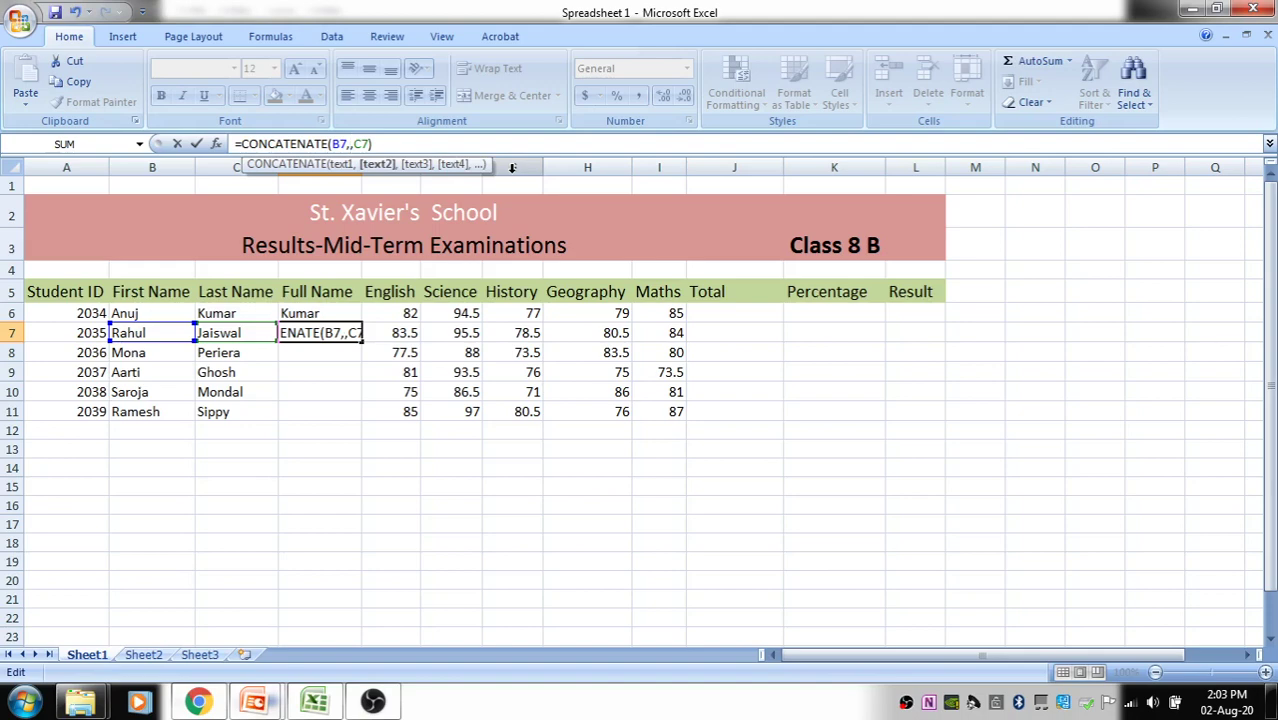
pyautogui.write('"')
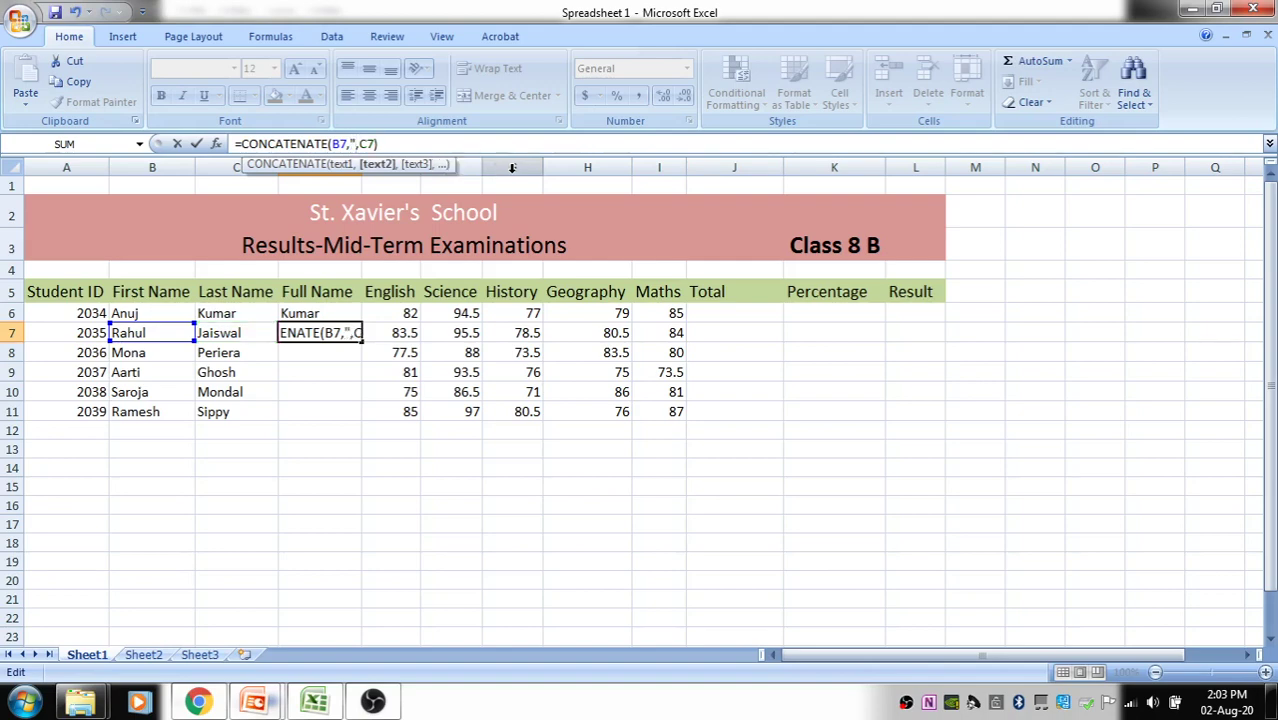
pyautogui.write(' "')
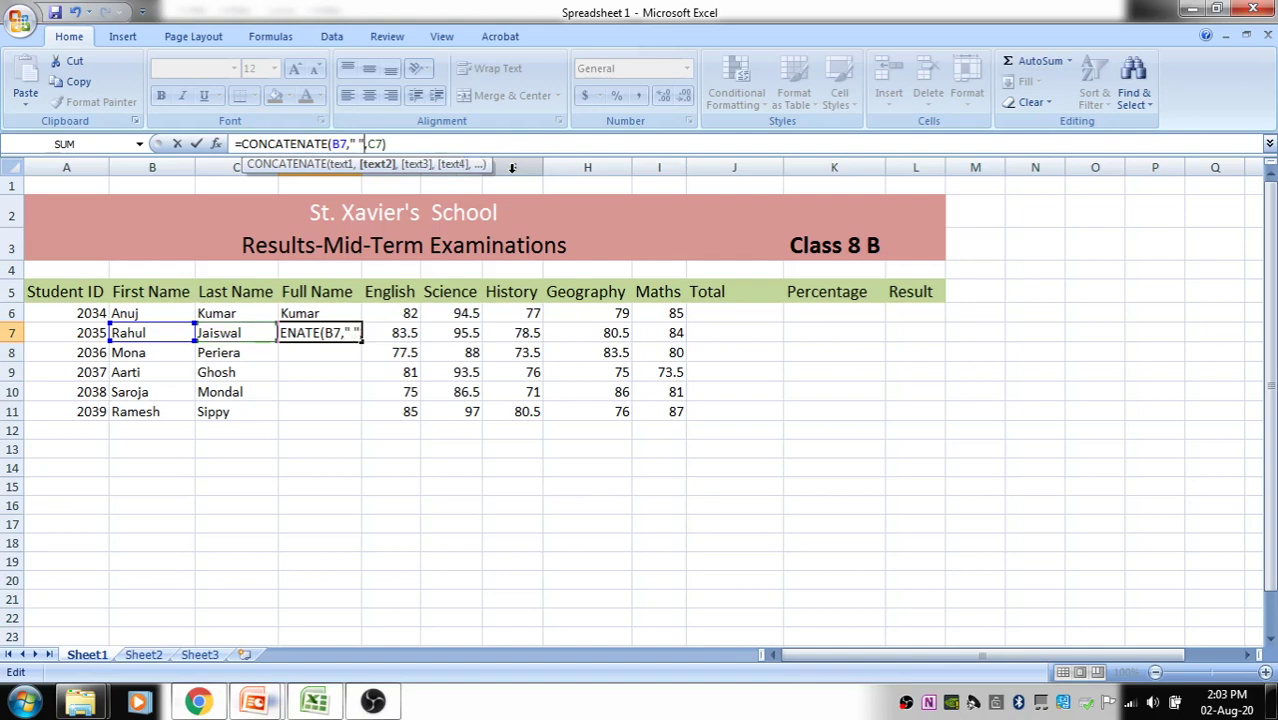
pyautogui.press('Return')
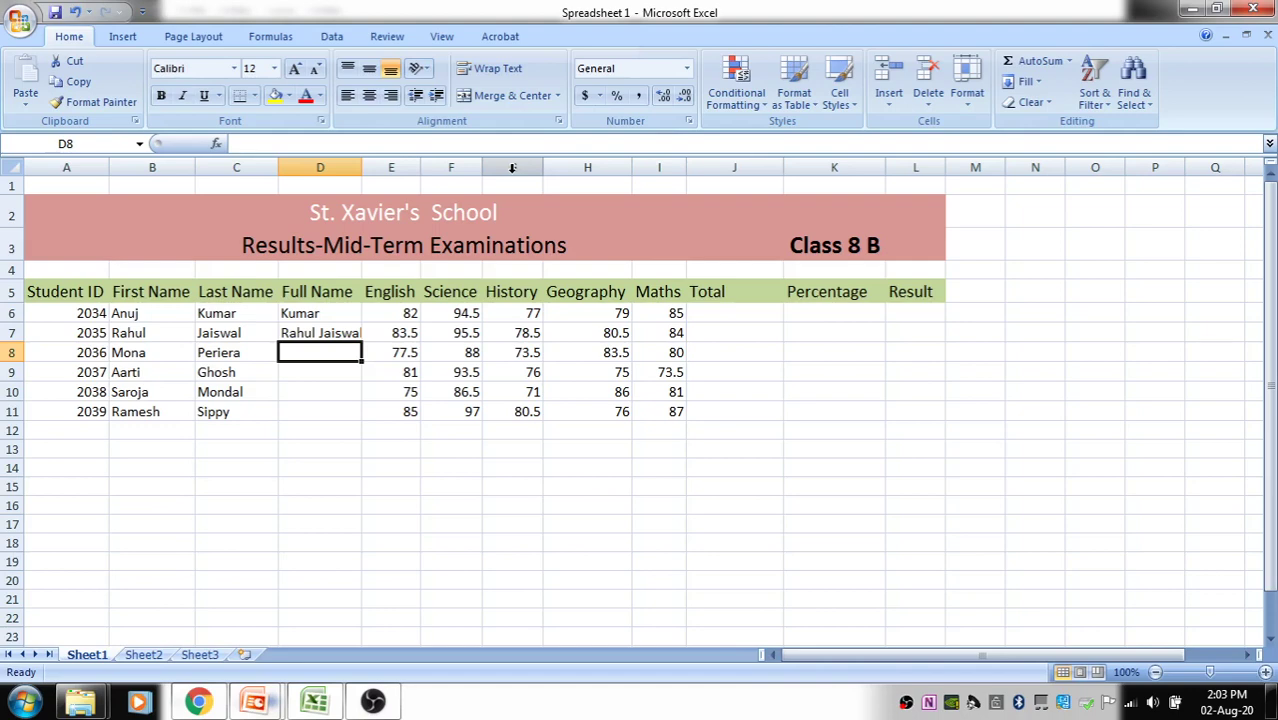
# Copy the CONCATENATE formula from D7 into D6, replacing the existing entry.
pyautogui.press('Up')
pyautogui.hotkey('ctrl', 'c')
pyautogui.press('Up')
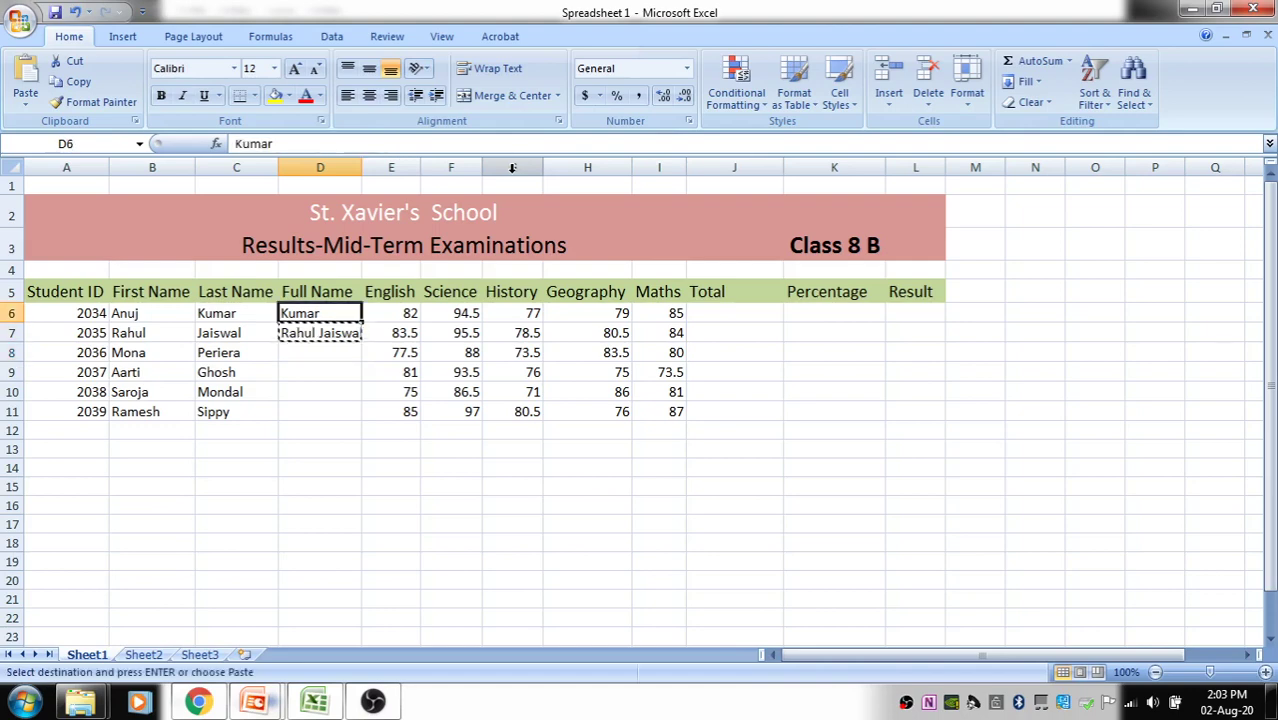
pyautogui.hotkey('ctrl', 'v')
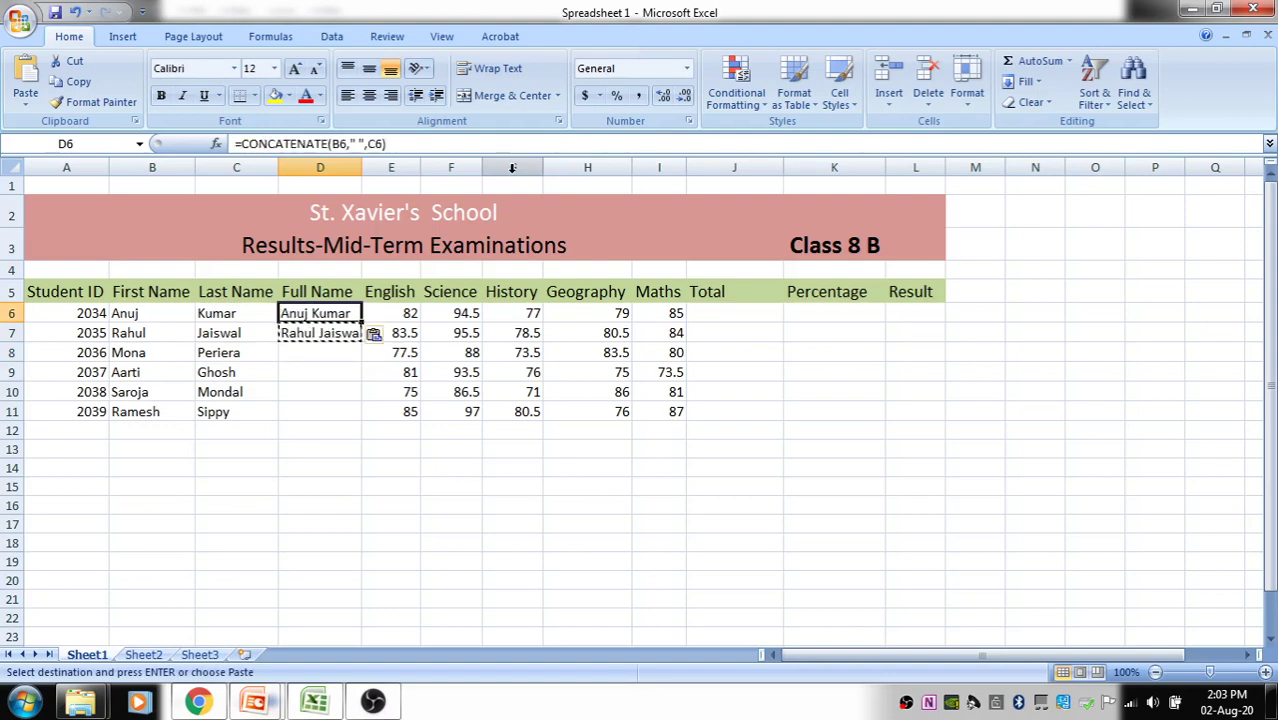
# Copy the CONCATENATE formula from D6 into cells D8 through D11 to complete the Full Name column.
pyautogui.press('Escape')
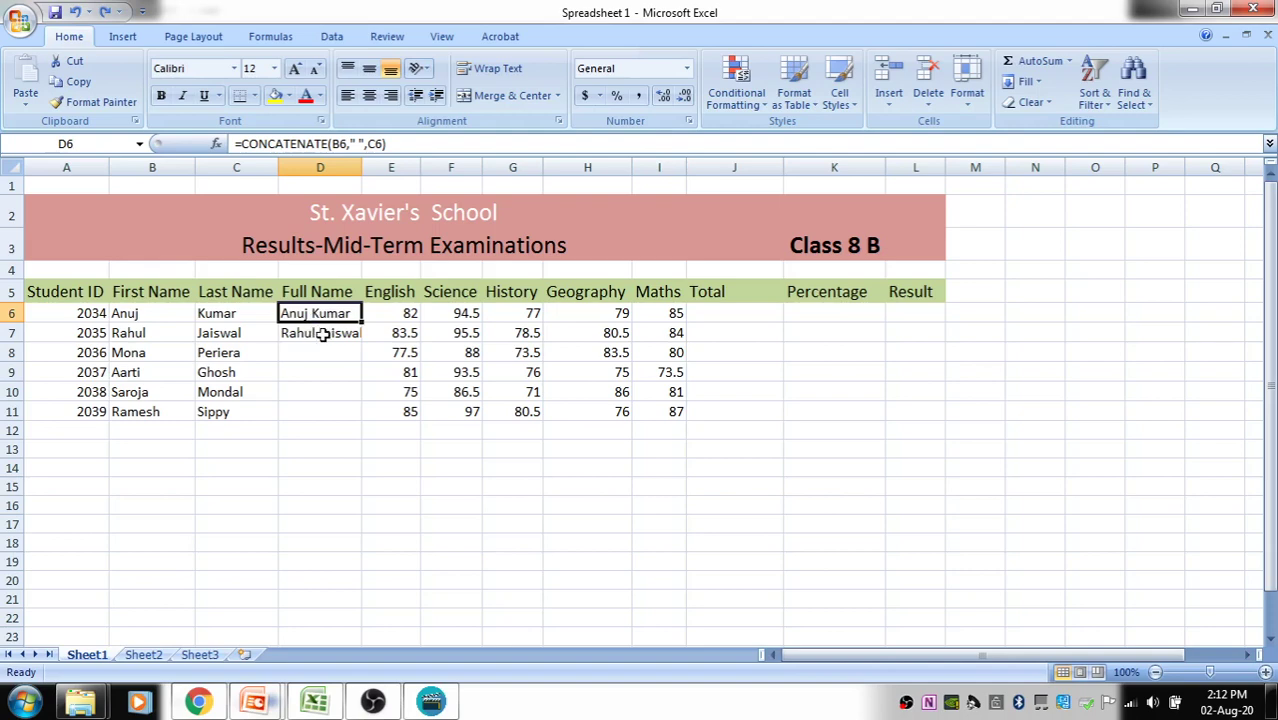
pyautogui.click(322, 334)
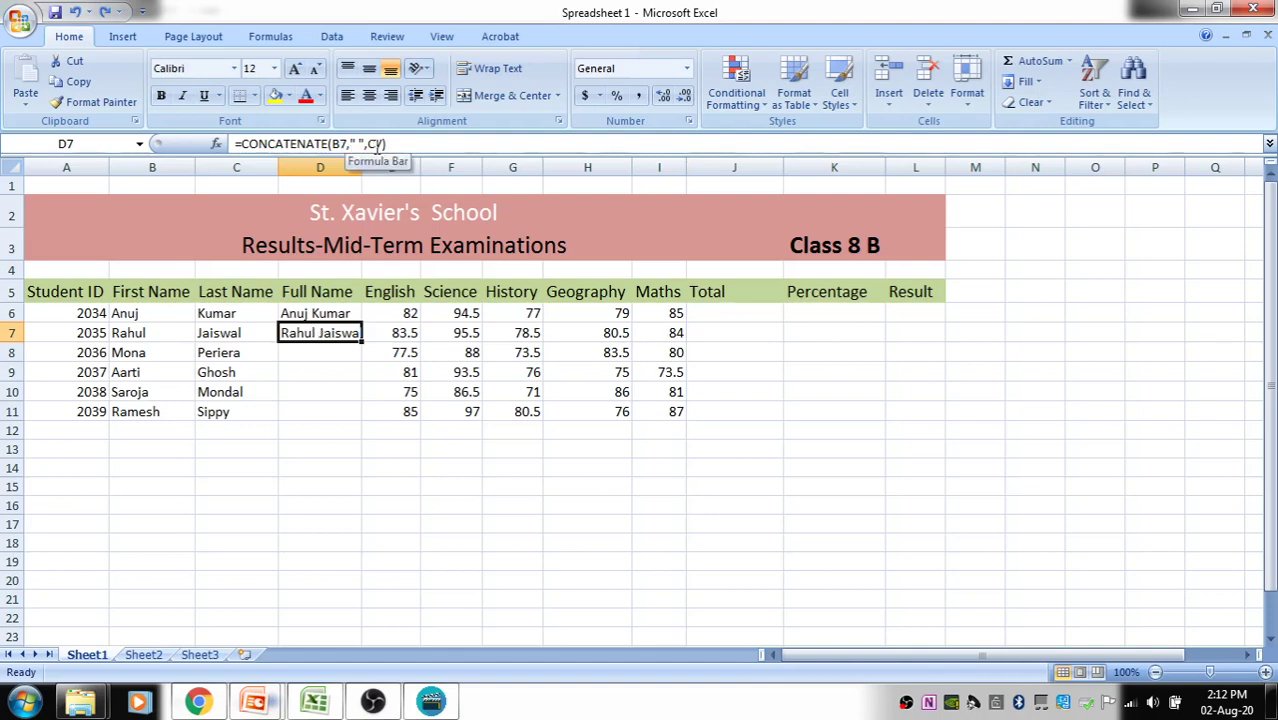
pyautogui.click(343, 315)
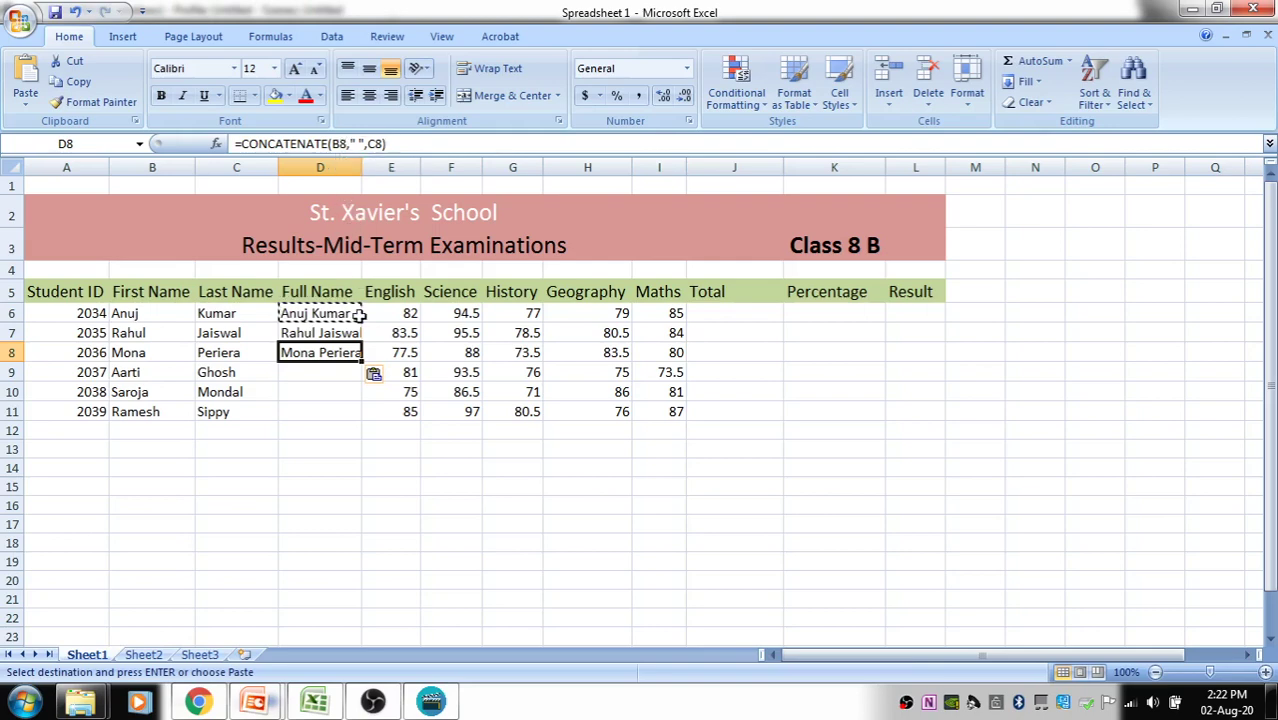
pyautogui.click(320, 372)
pyautogui.hotkey('ctrl', 'v')
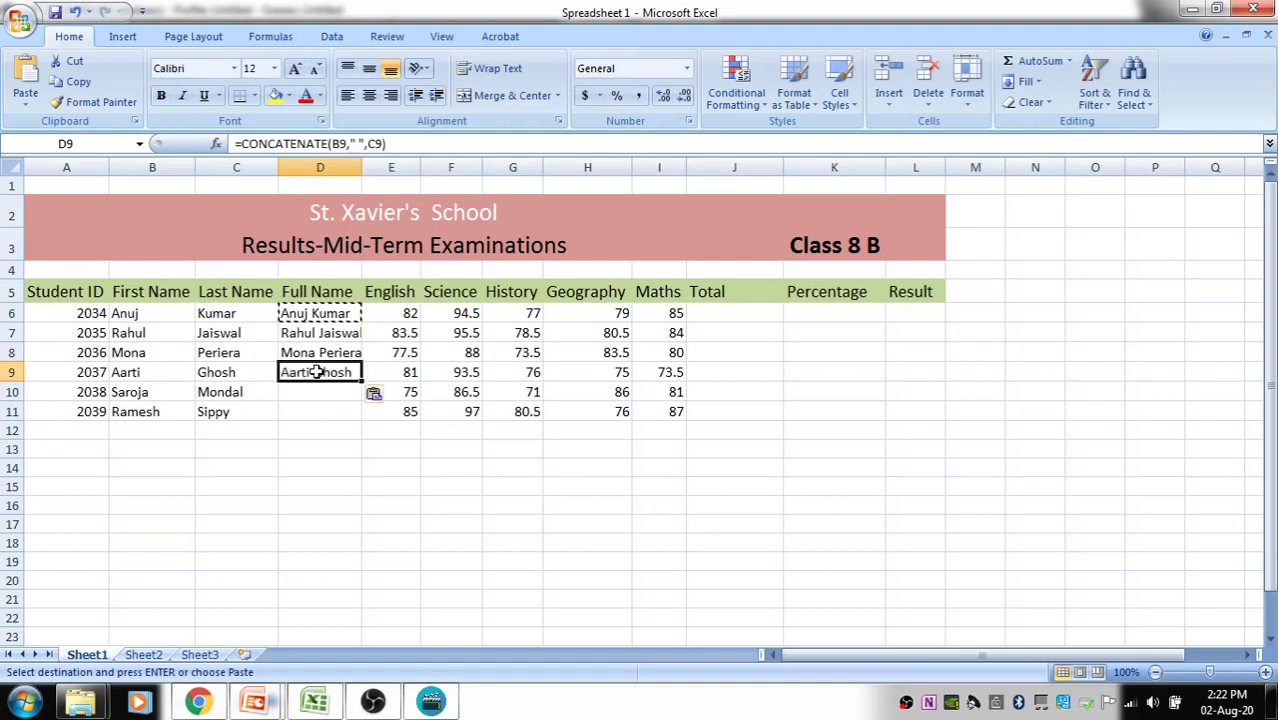
pyautogui.click(317, 397)
pyautogui.hotkey('ctrl', 'v')
pyautogui.click(314, 411)
pyautogui.hotkey('ctrl', 'v')
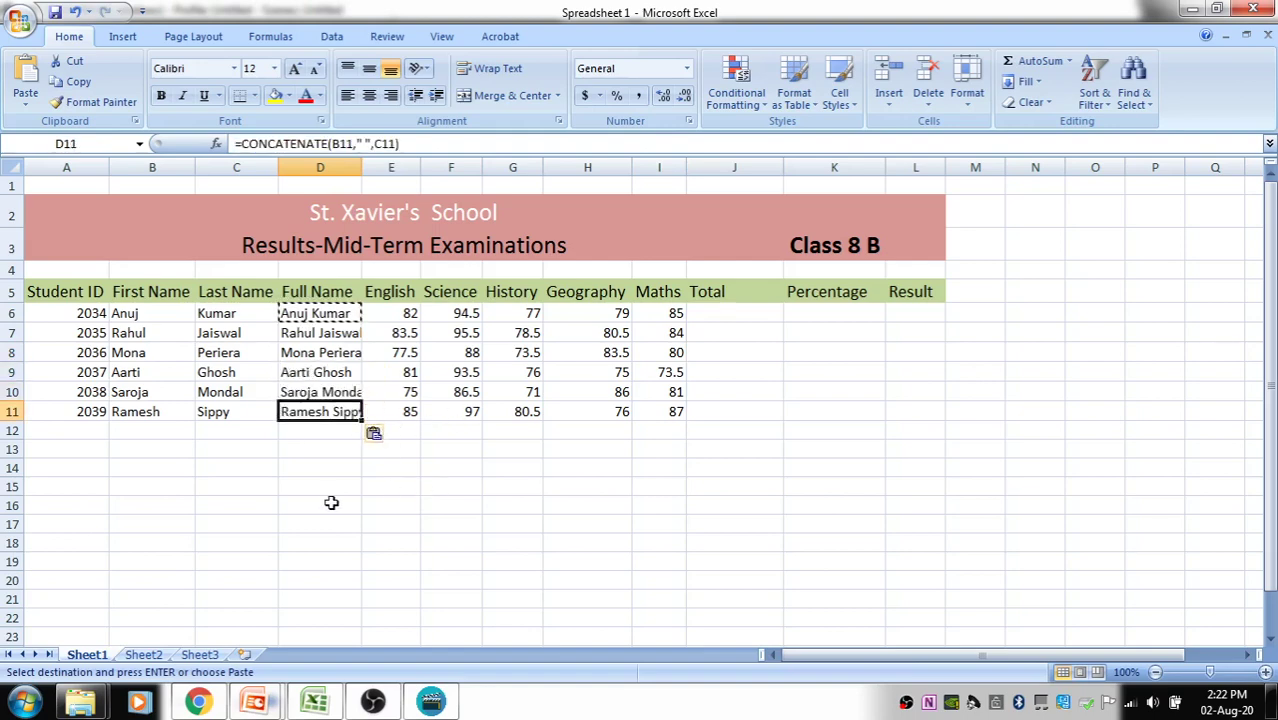
# Auto-fit the width of the Full Name column to its longest entry.
pyautogui.click(332, 502)
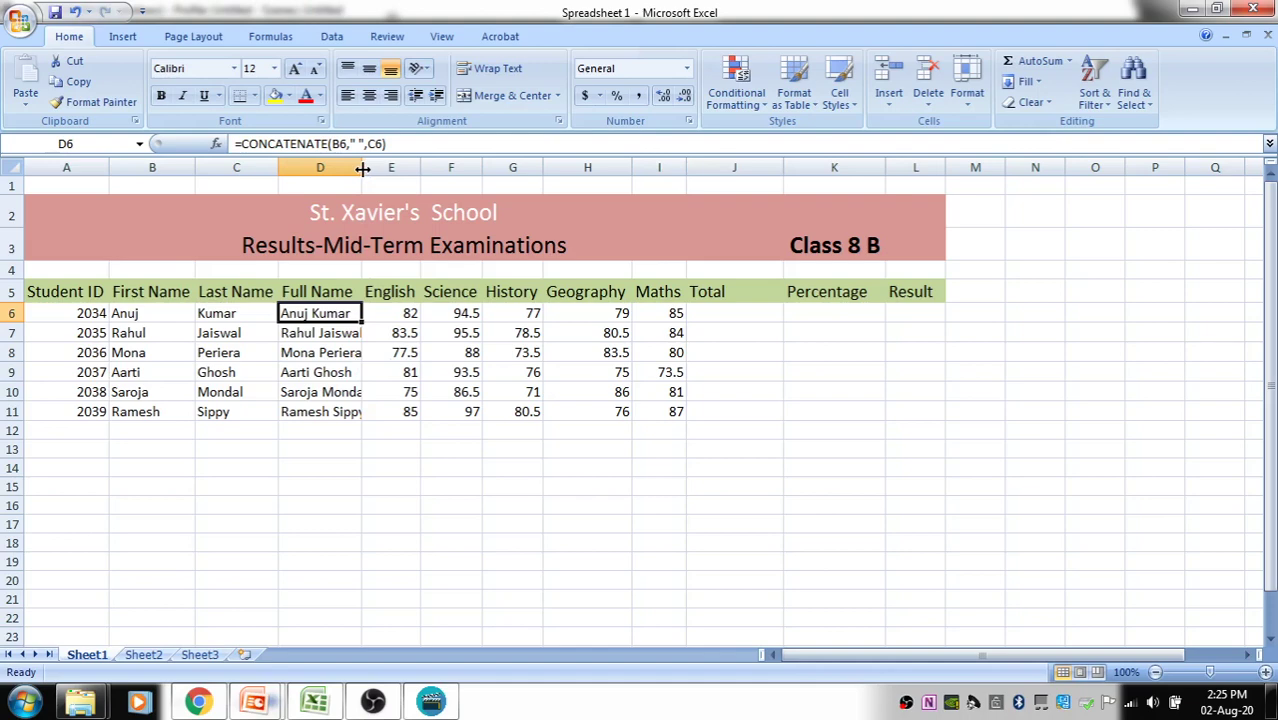
pyautogui.doubleClick(362, 168)
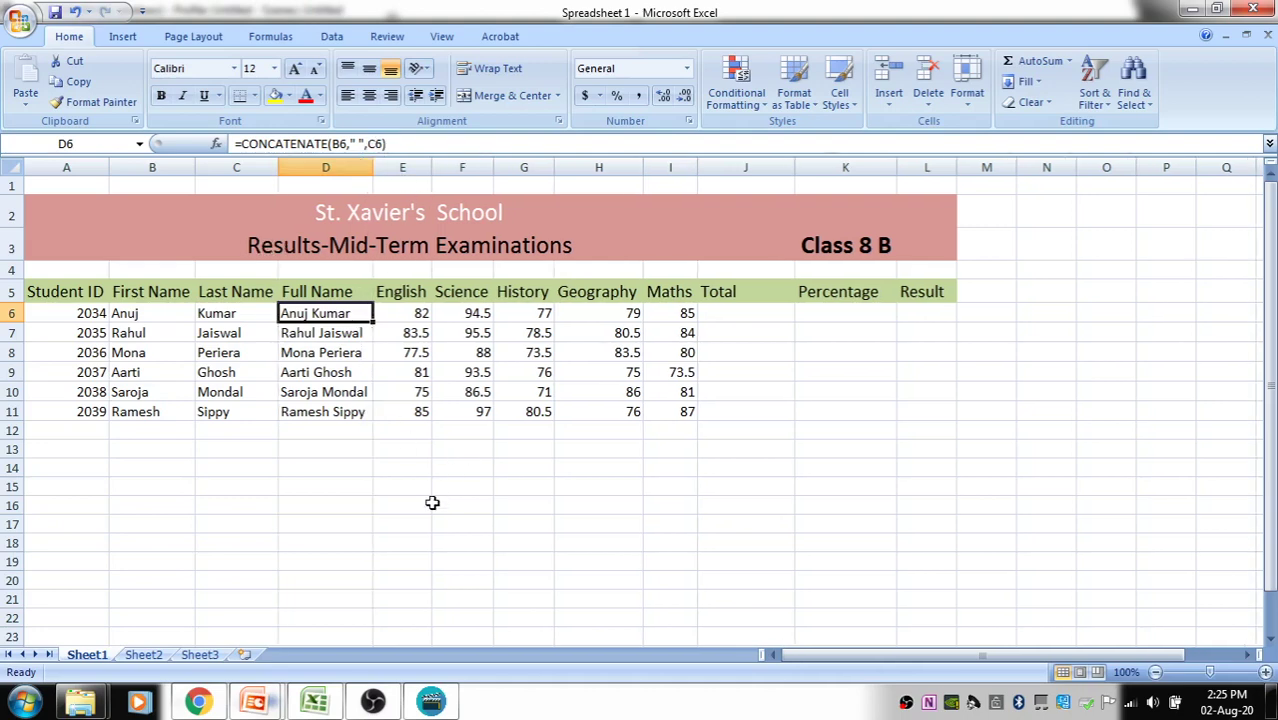
pyautogui.click(434, 505)
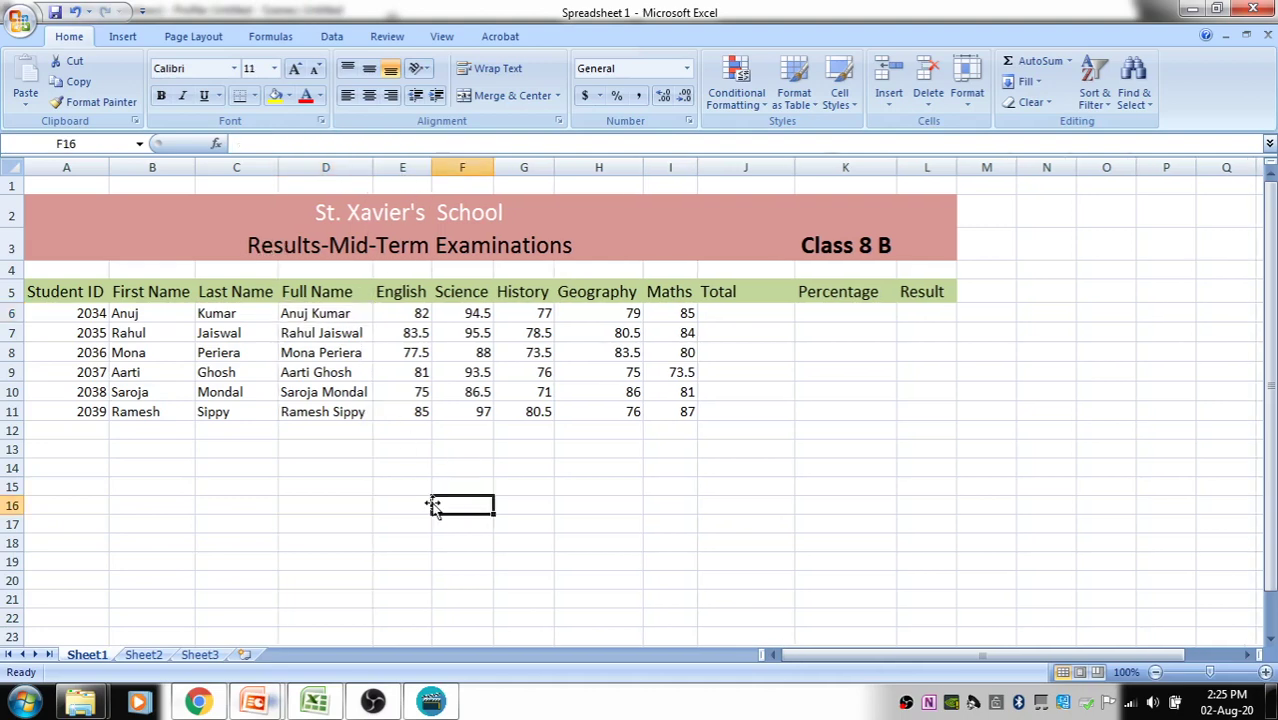
# Total the first student's five subject marks in J6 with the formula =E6+F6+G6+H6+I6.
pyautogui.click(725, 313)
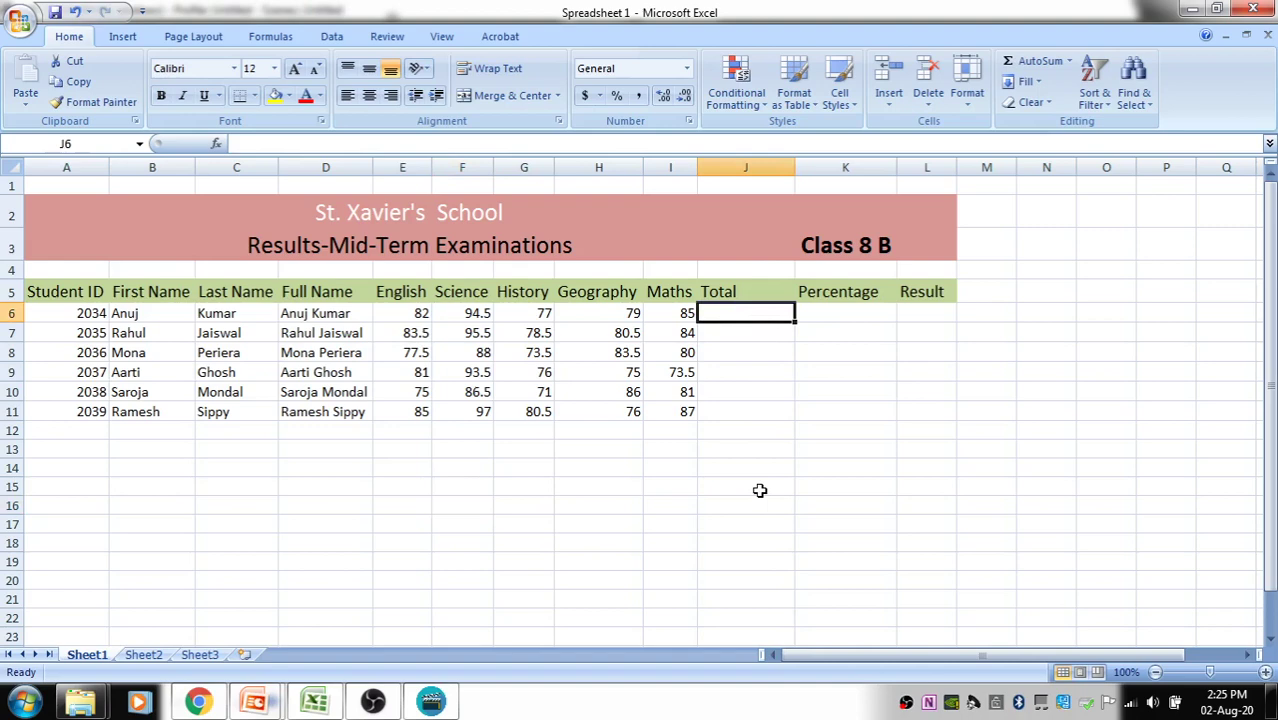
pyautogui.write('=')
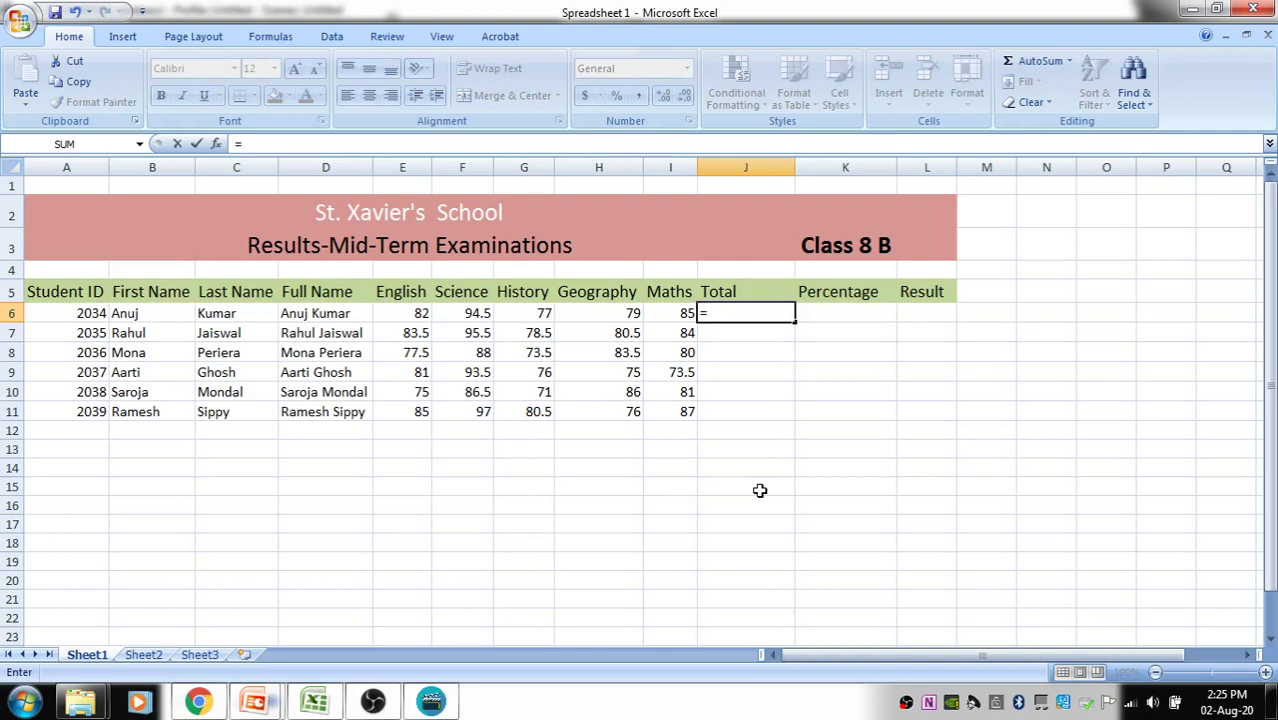
pyautogui.click(415, 314)
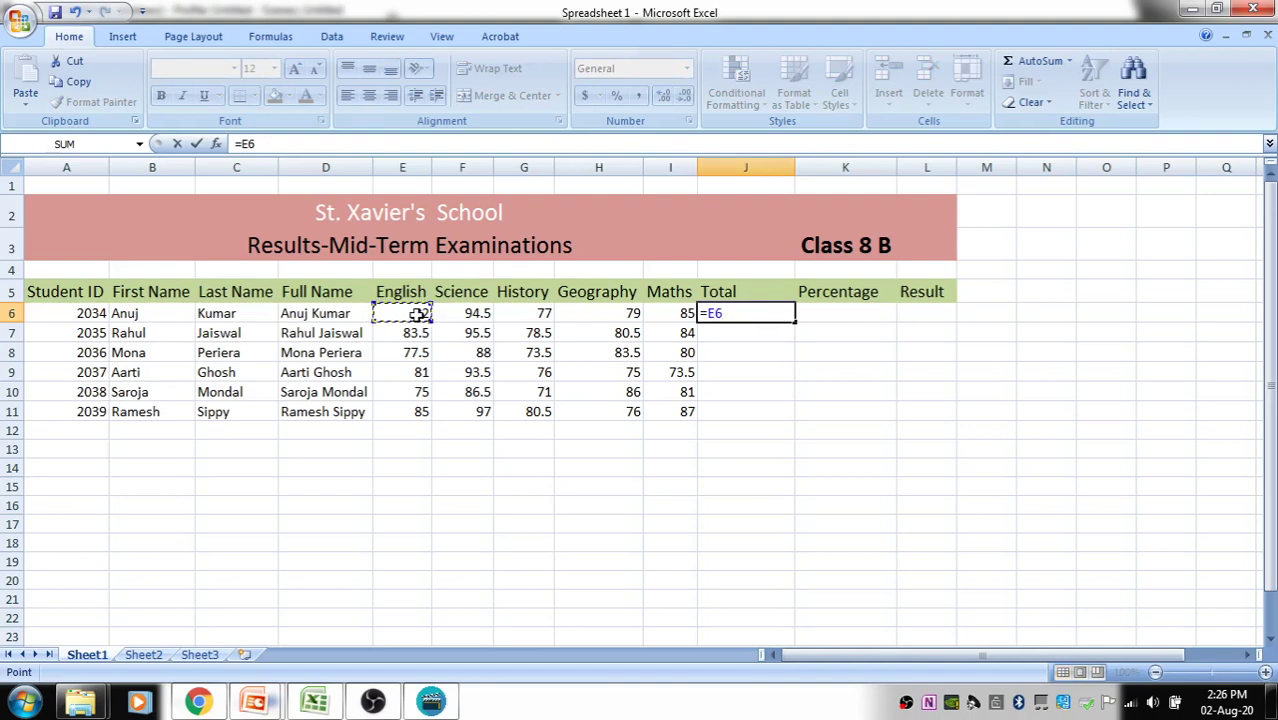
pyautogui.write('+')
pyautogui.click(477, 315)
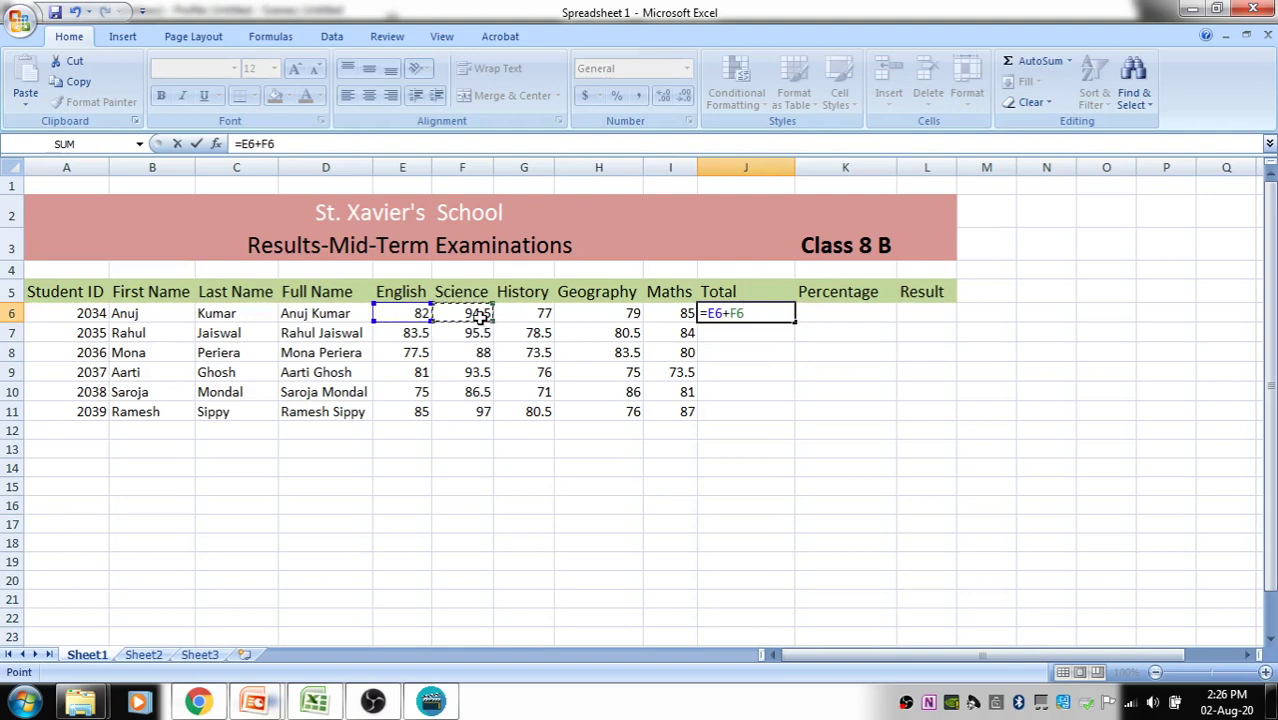
pyautogui.write('+')
pyautogui.click(529, 315)
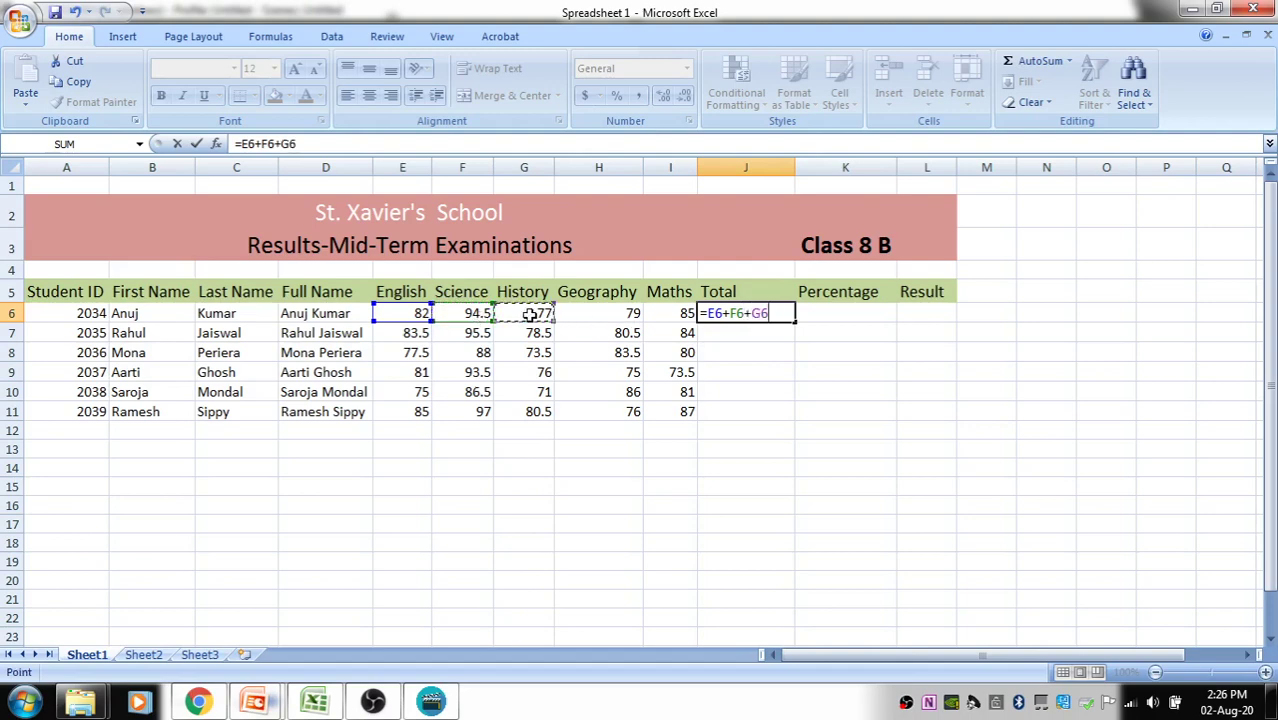
pyautogui.write('+')
pyautogui.click(600, 316)
pyautogui.write('+')
pyautogui.click(676, 316)
pyautogui.write('+')
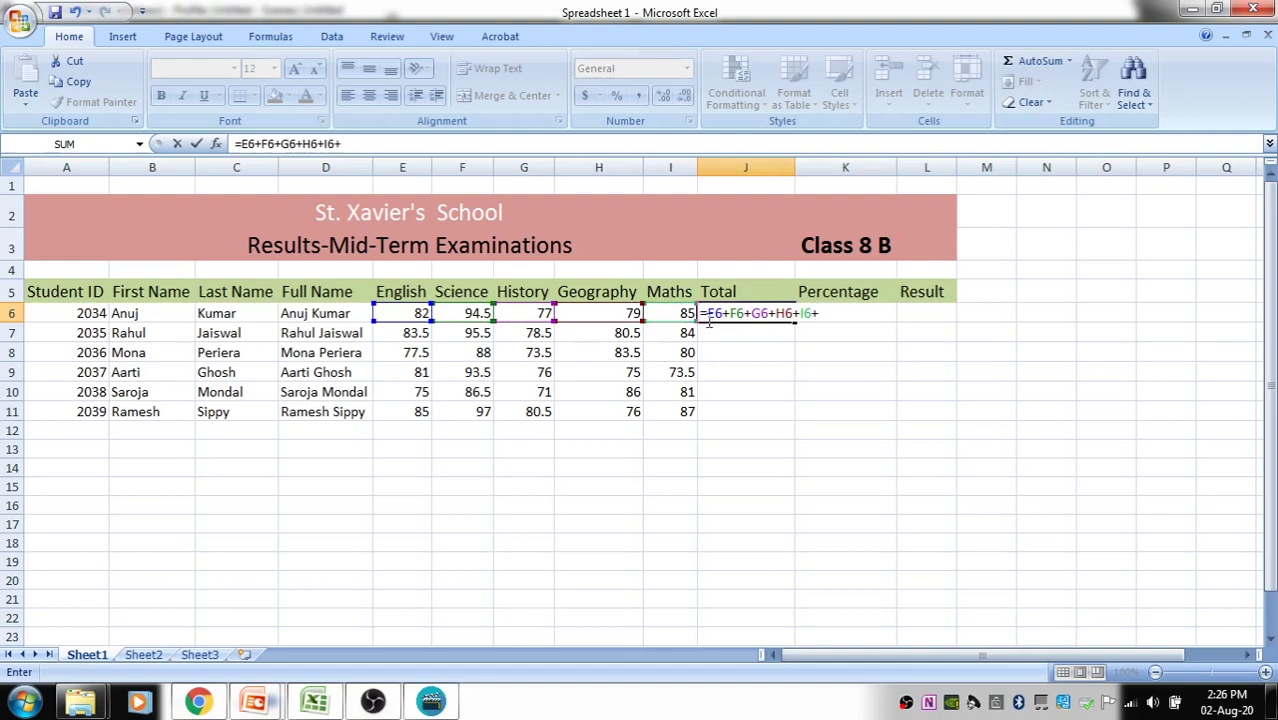
pyautogui.press('BackSpace')
pyautogui.press('Return')
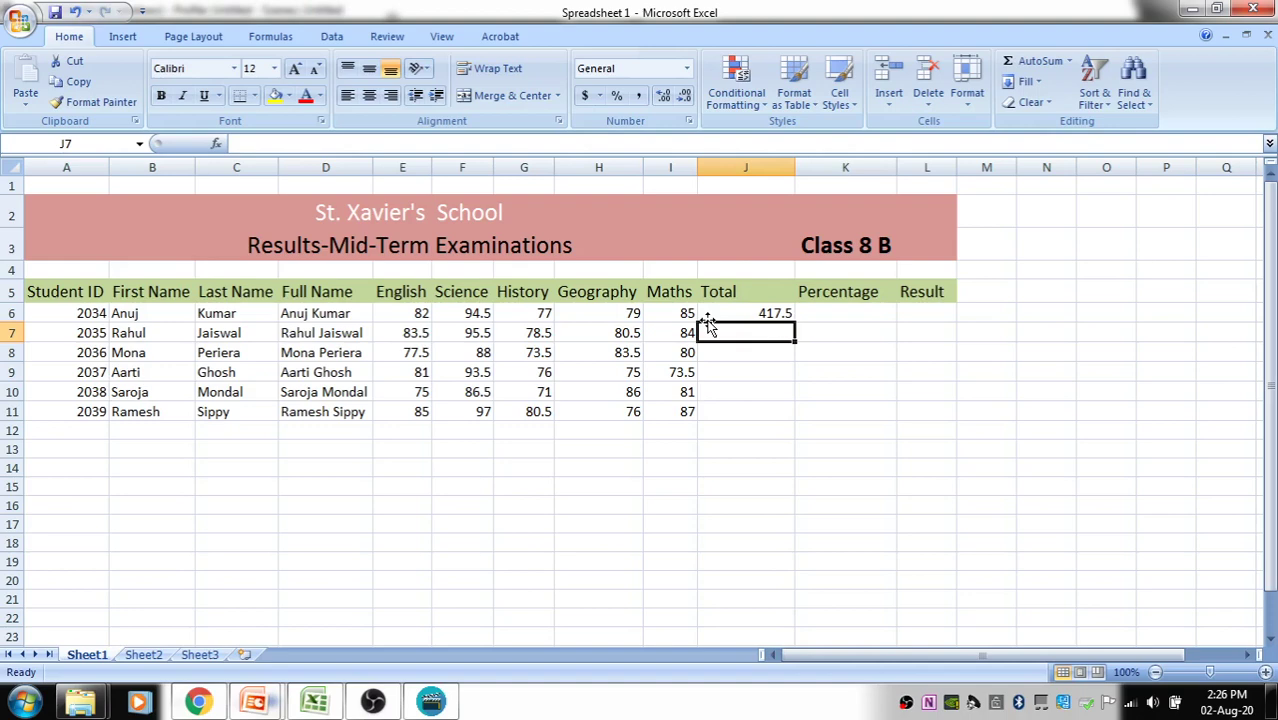
pyautogui.click(707, 318)
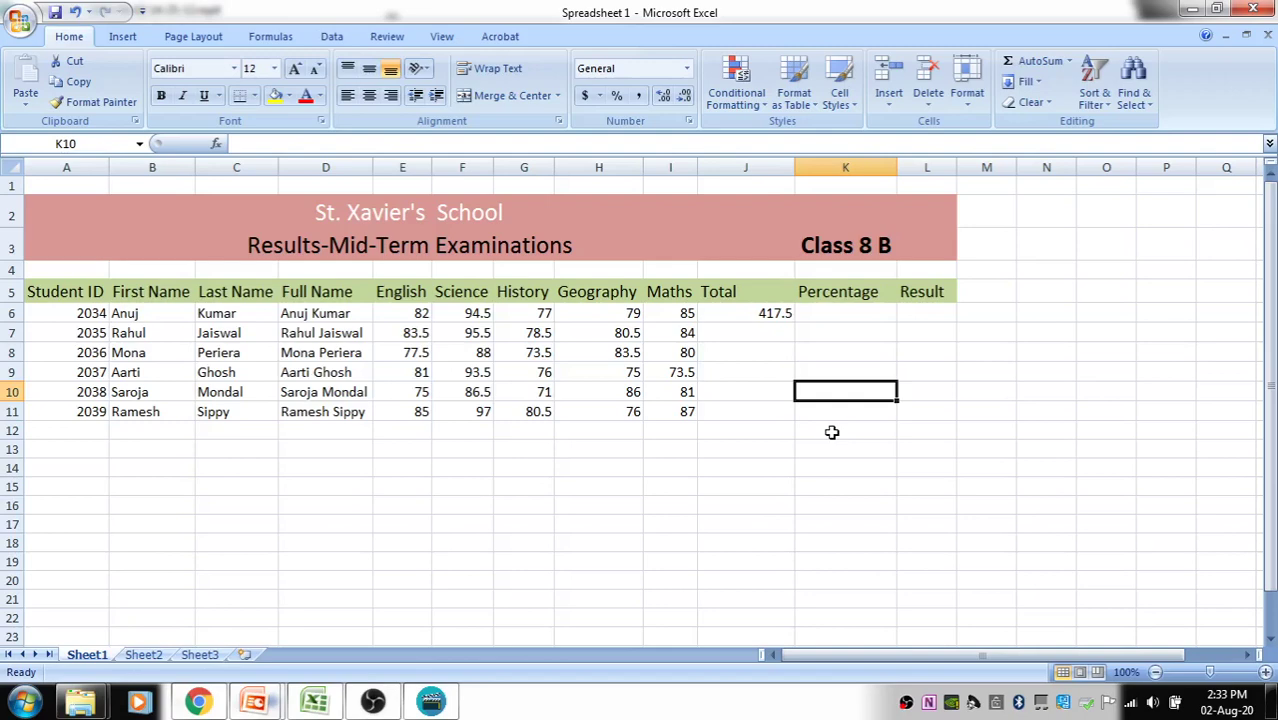
# Fill the Total formula from J6 down through J11 for the remaining students.
pyautogui.press('Up')
pyautogui.press('Up')
pyautogui.press('Up')
pyautogui.press('Up')
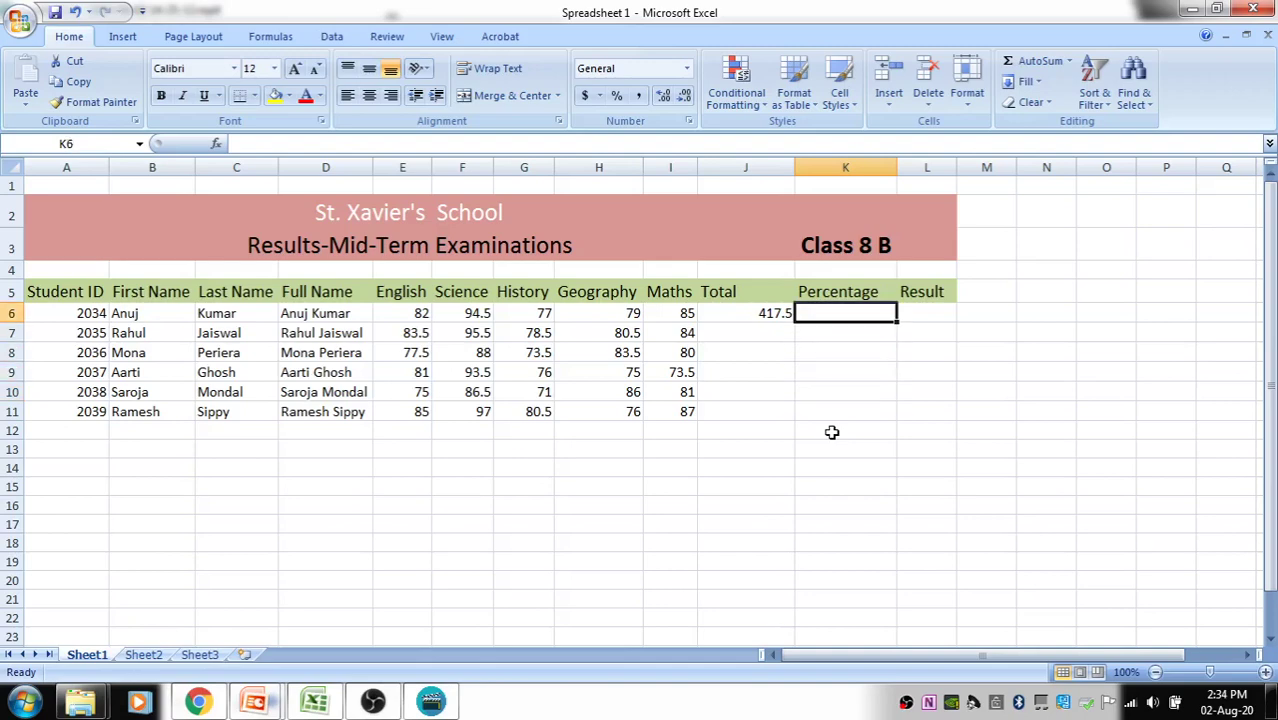
pyautogui.press('Left')
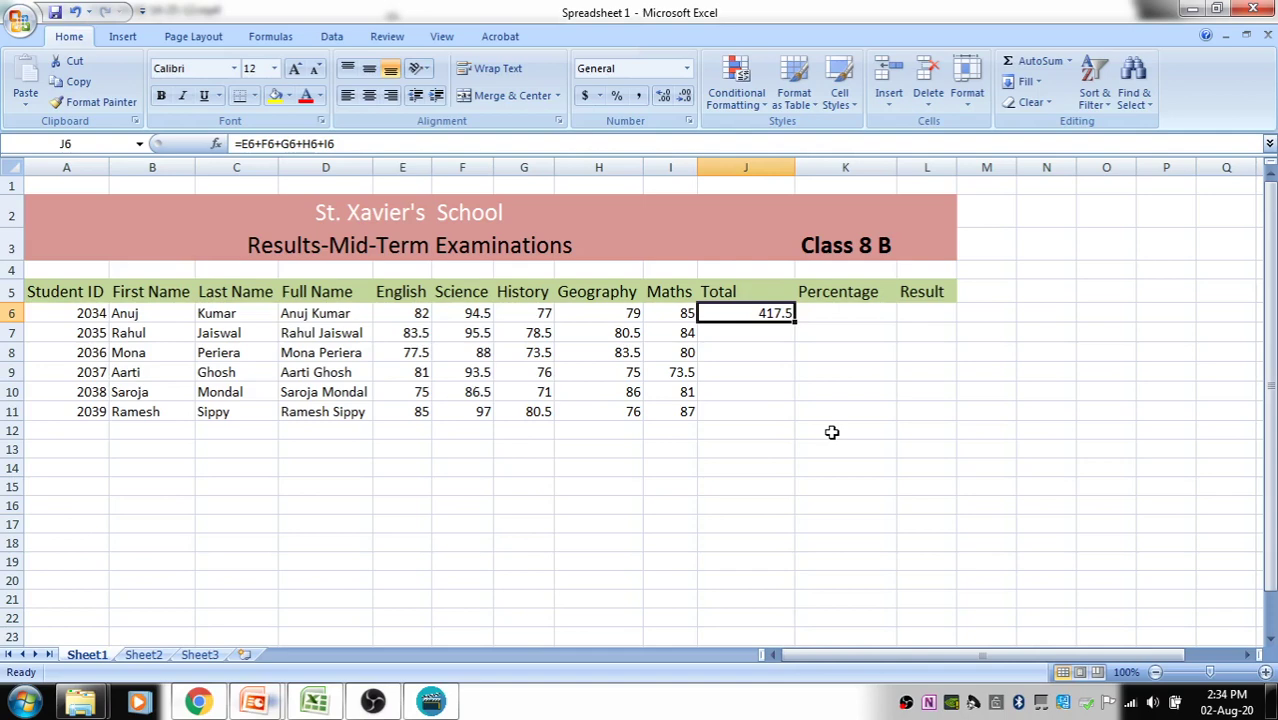
pyautogui.hotkey('shift', 'Down')
pyautogui.hotkey('shift', 'Down')
pyautogui.hotkey('shift', 'Down')
pyautogui.hotkey('shift', 'Down')
pyautogui.hotkey('shift', 'Down')
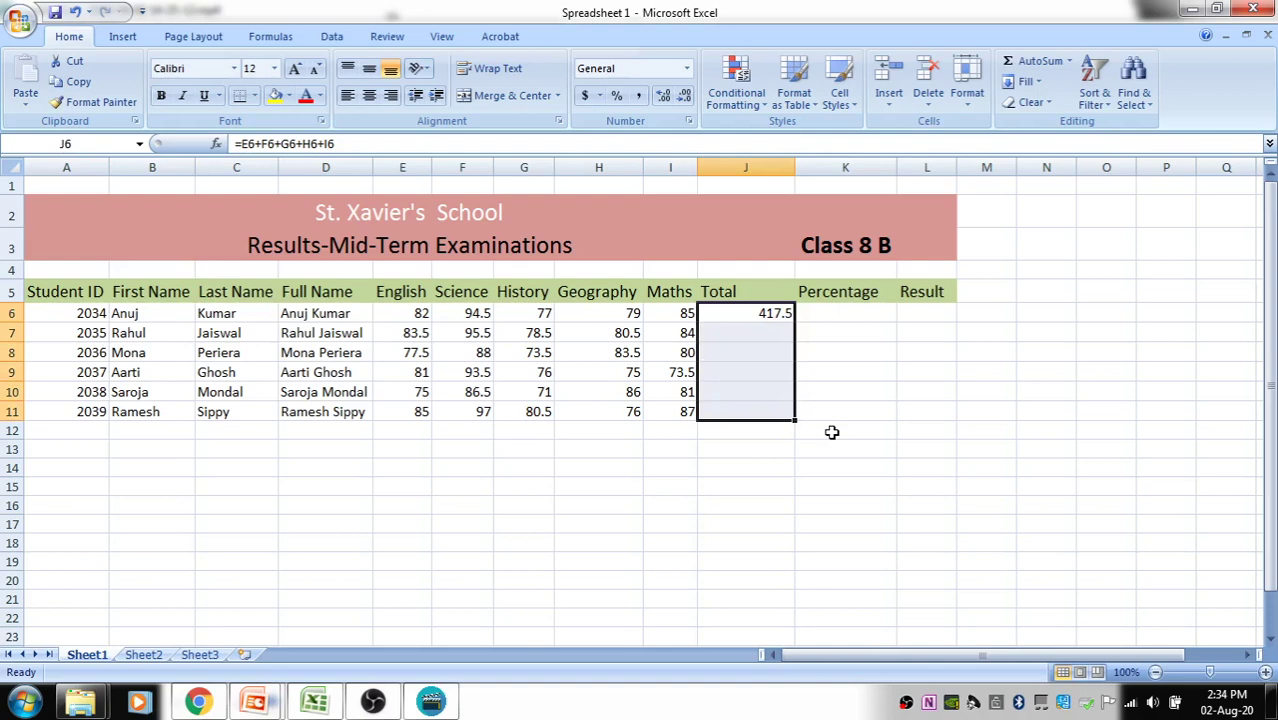
pyautogui.hotkey('ctrl', 'd')
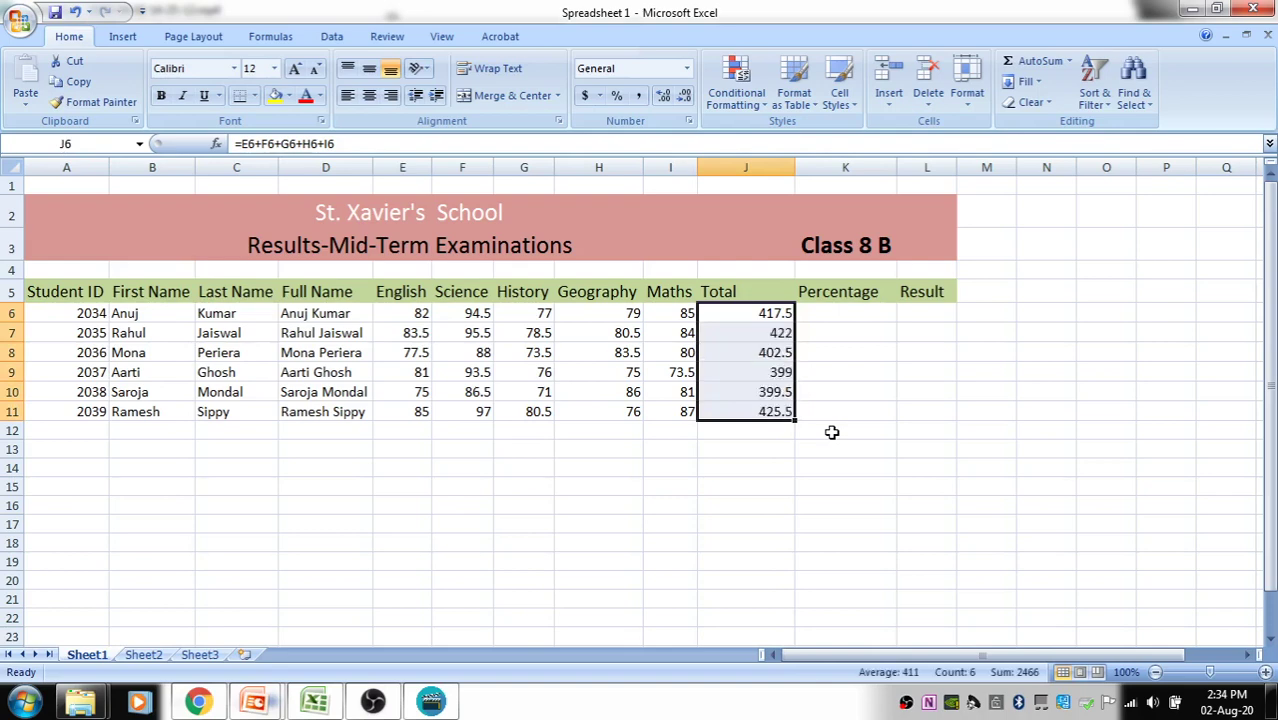